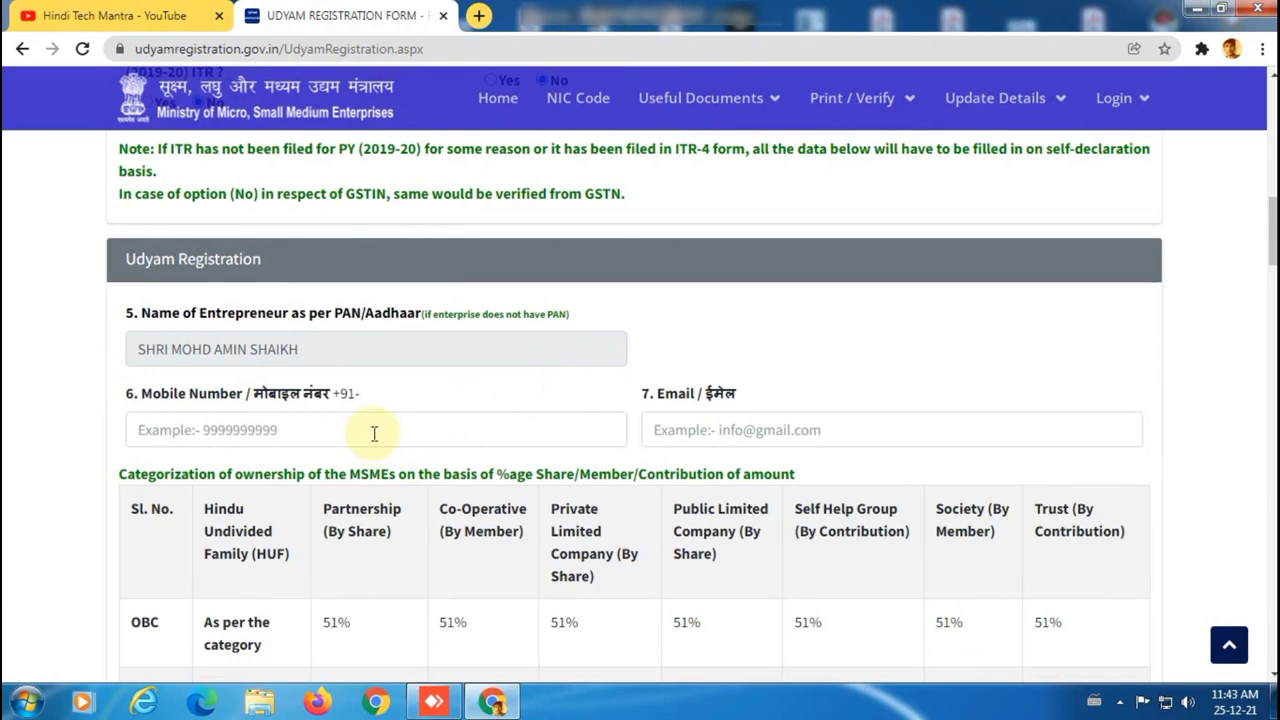
Enter the owner's mobile number and e-mail address in the contact fields.
{"action": "left_click", "coordinate": [374, 432]}
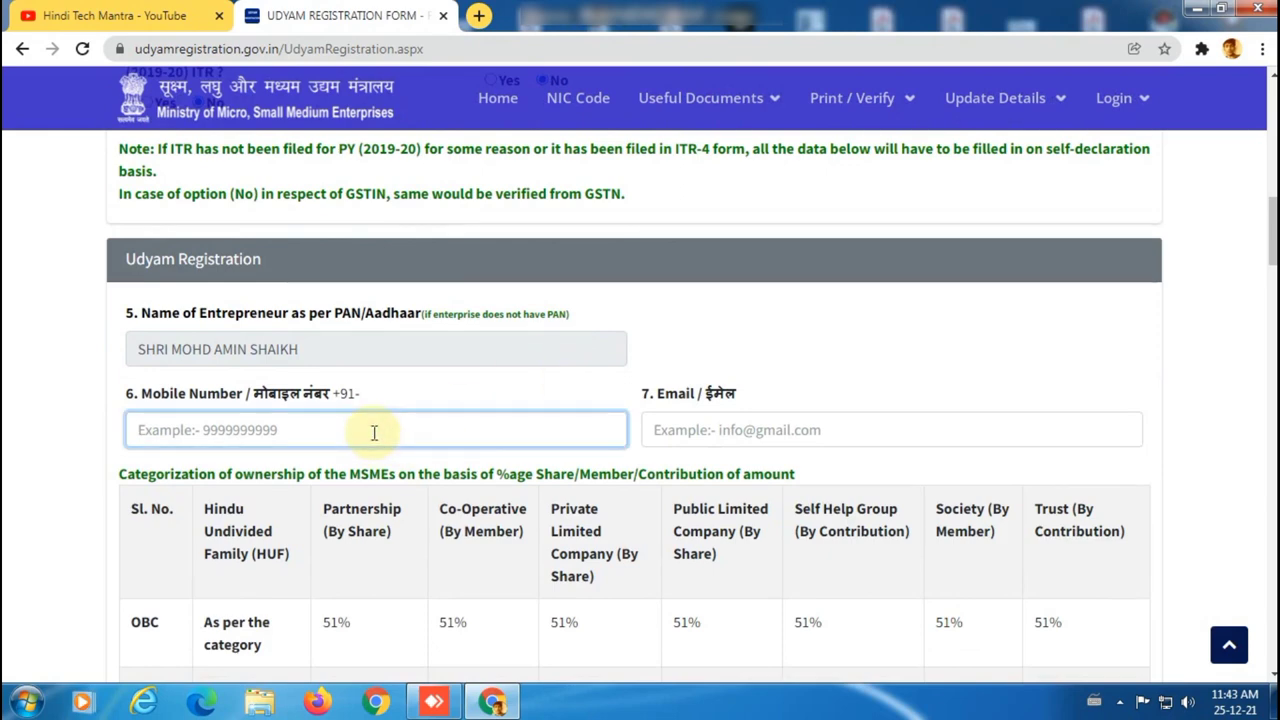
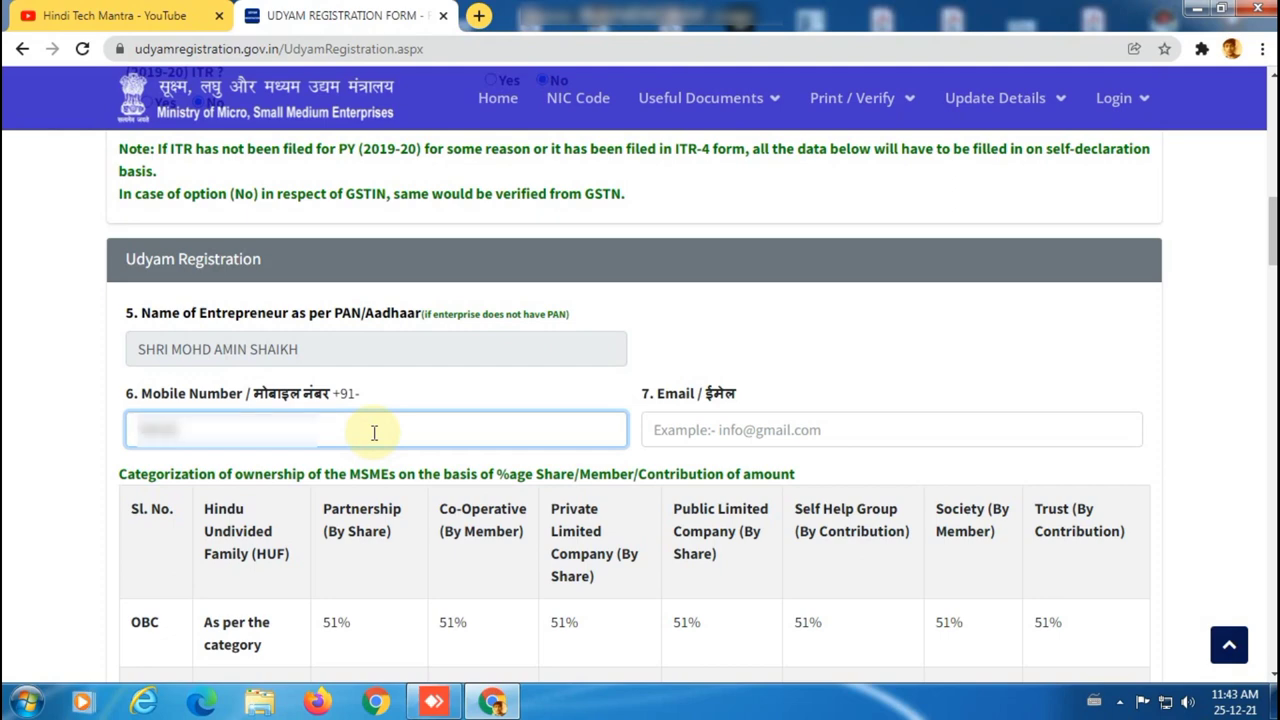
{"action": "left_click", "coordinate": [698, 423]}
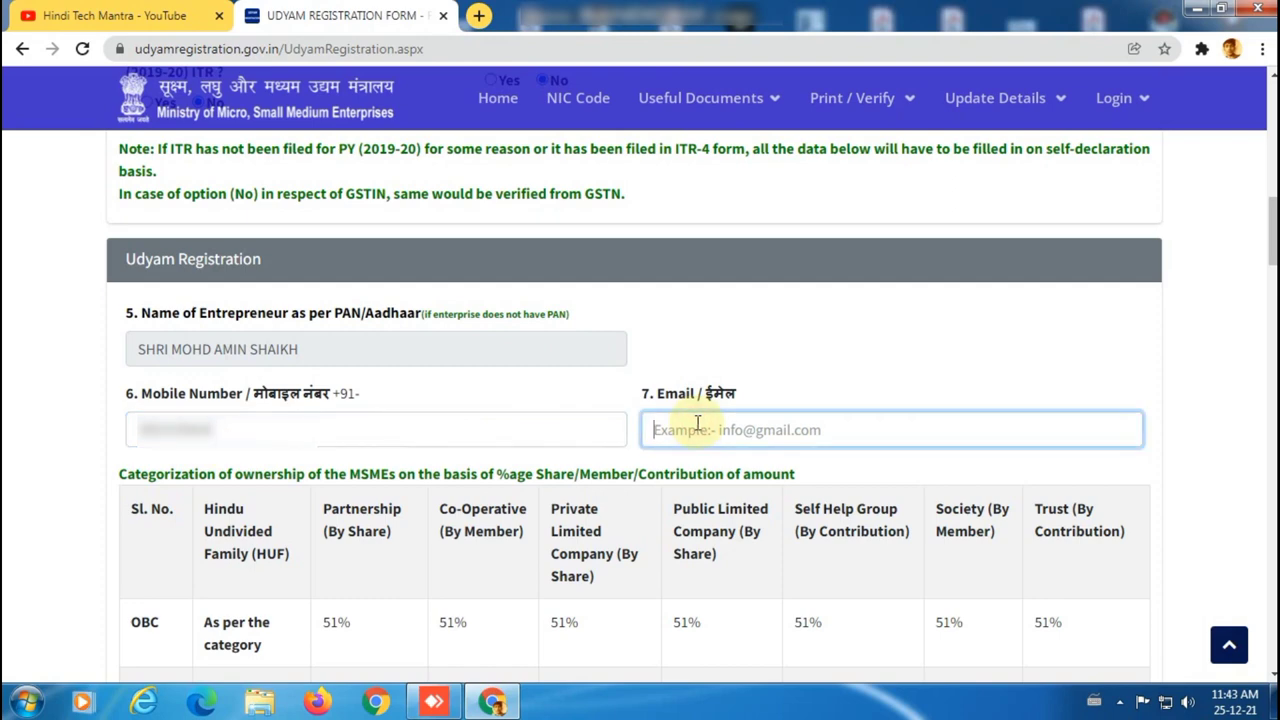
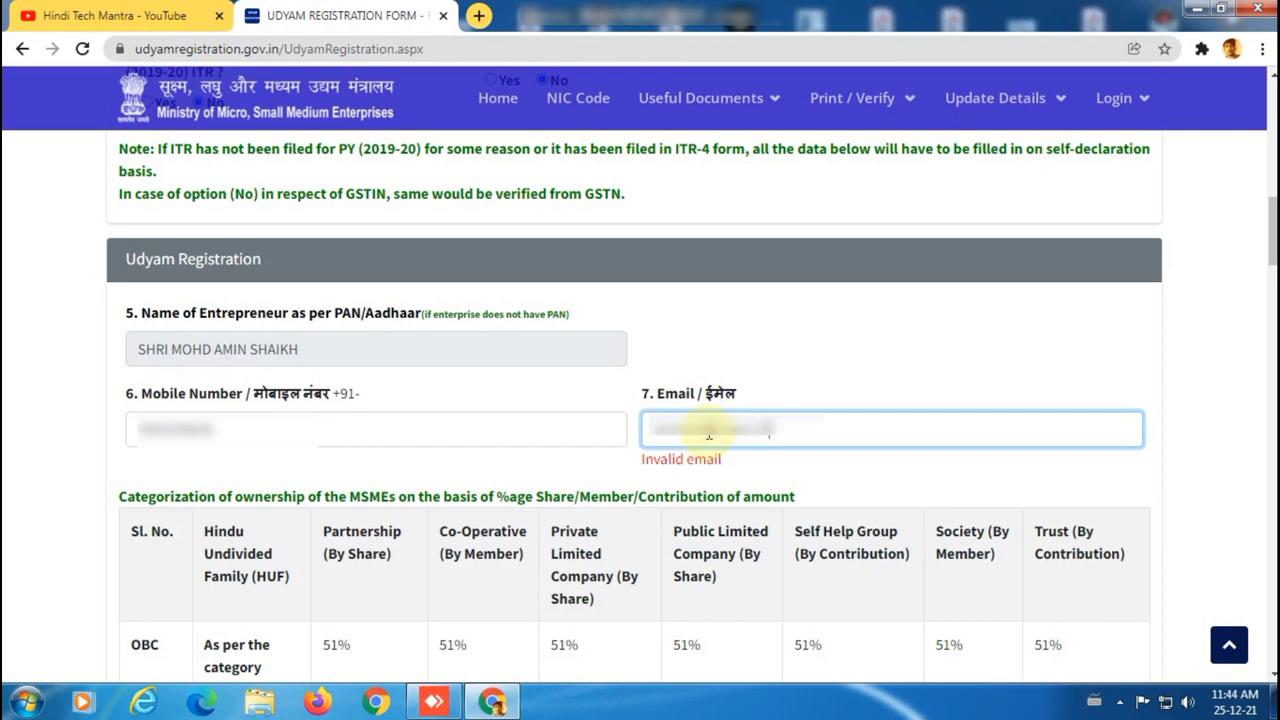
{"action": "left_click", "coordinate": [469, 432]}
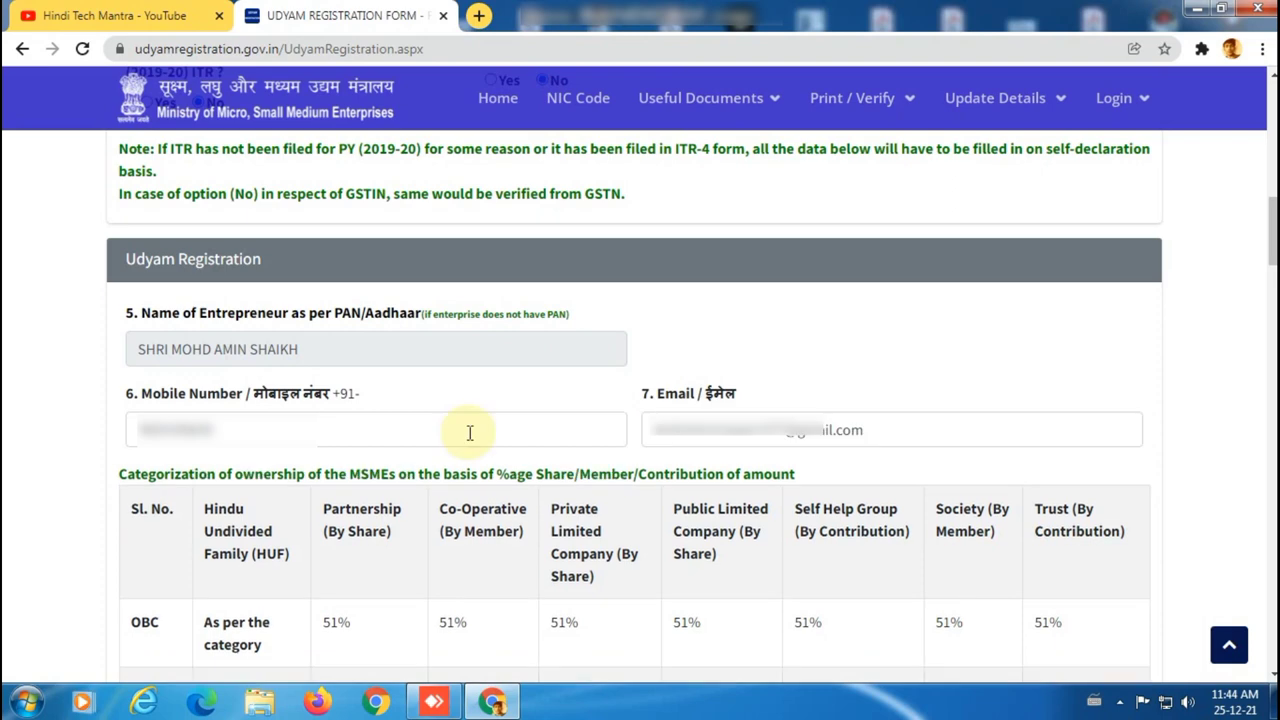
Choose OBC as social category, Male as gender and No for specially abled.
{"action": "scroll", "coordinate": [469, 432], "scroll_direction": "down", "scroll_amount": 3}
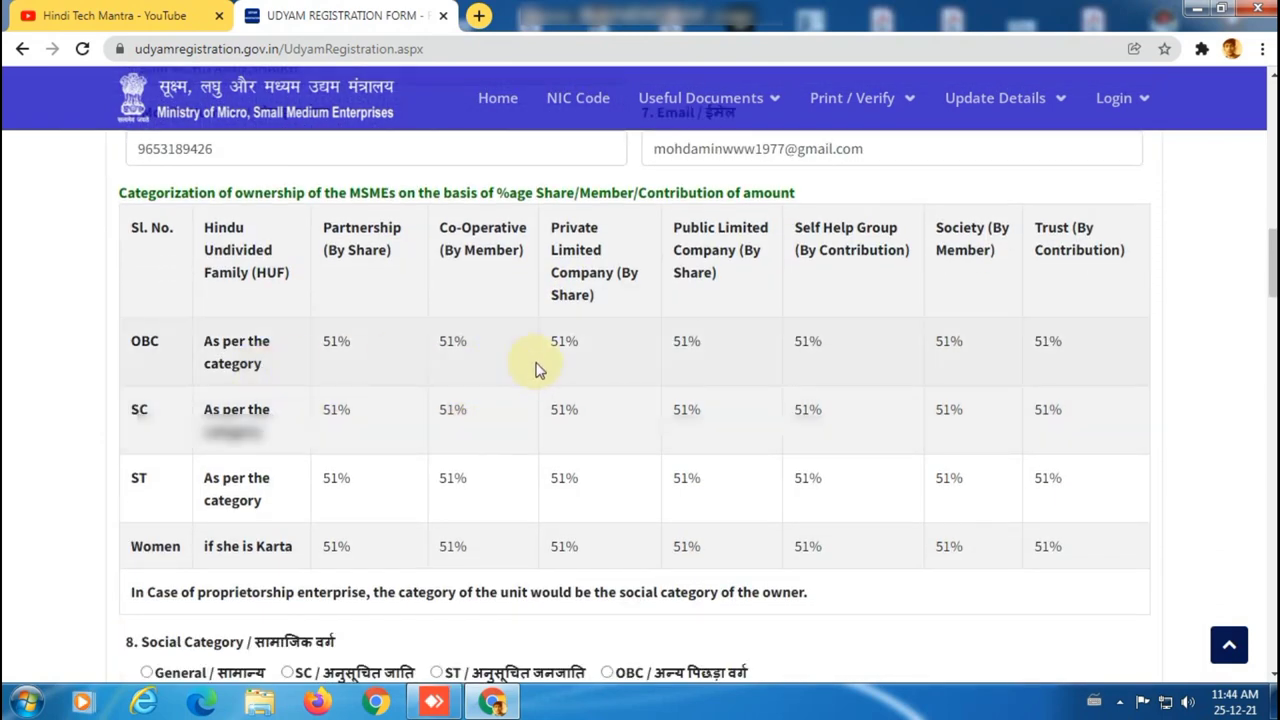
{"action": "scroll", "coordinate": [535, 370], "scroll_direction": "down", "scroll_amount": 2}
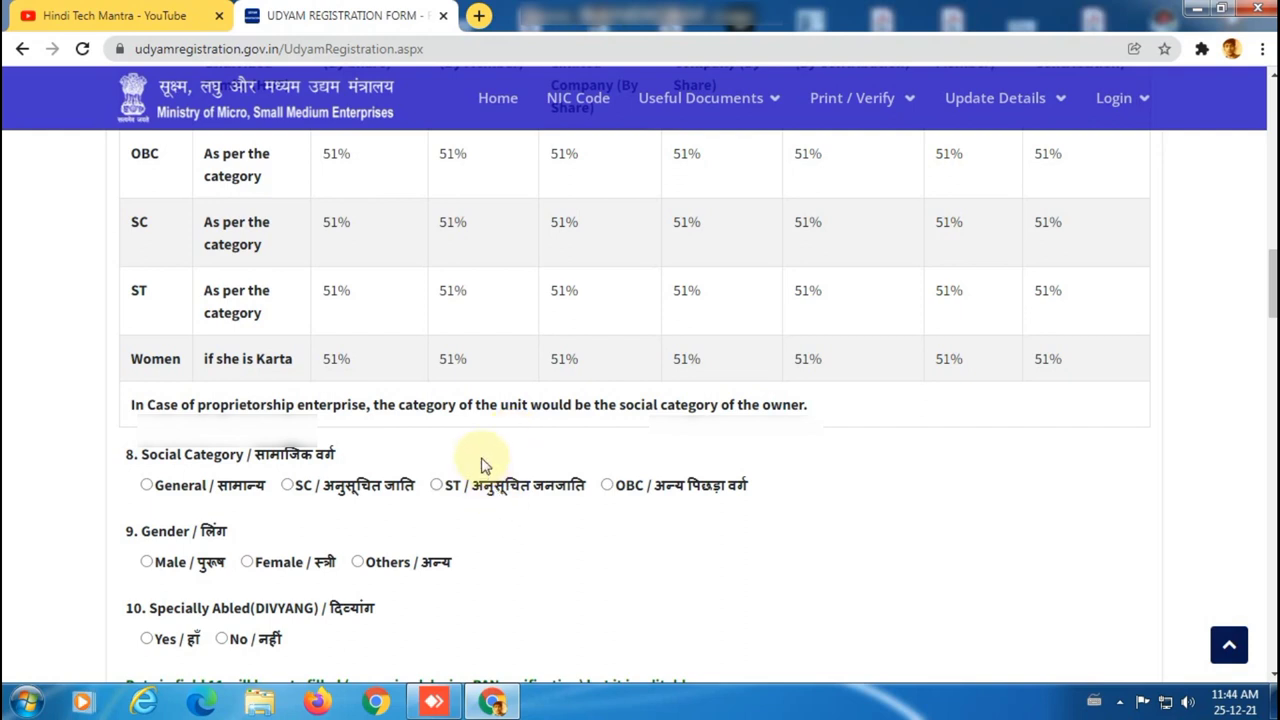
{"action": "left_click", "coordinate": [607, 486]}
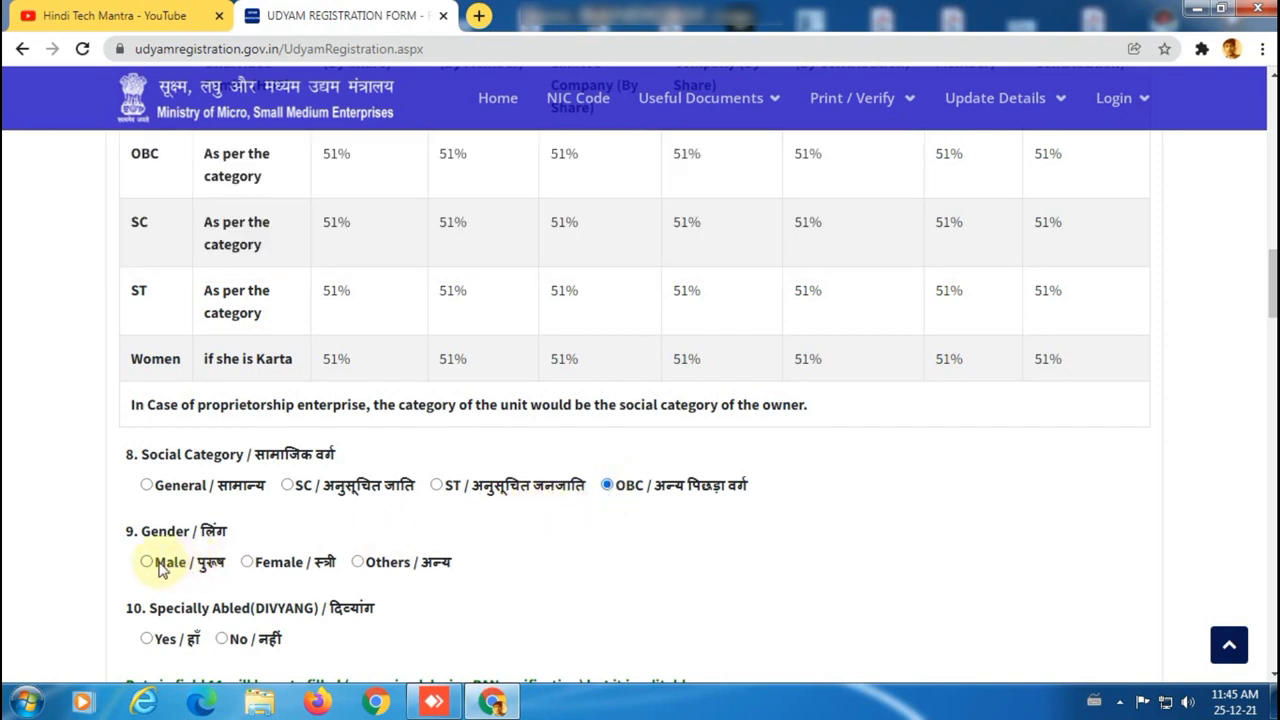
{"action": "left_click", "coordinate": [148, 563]}
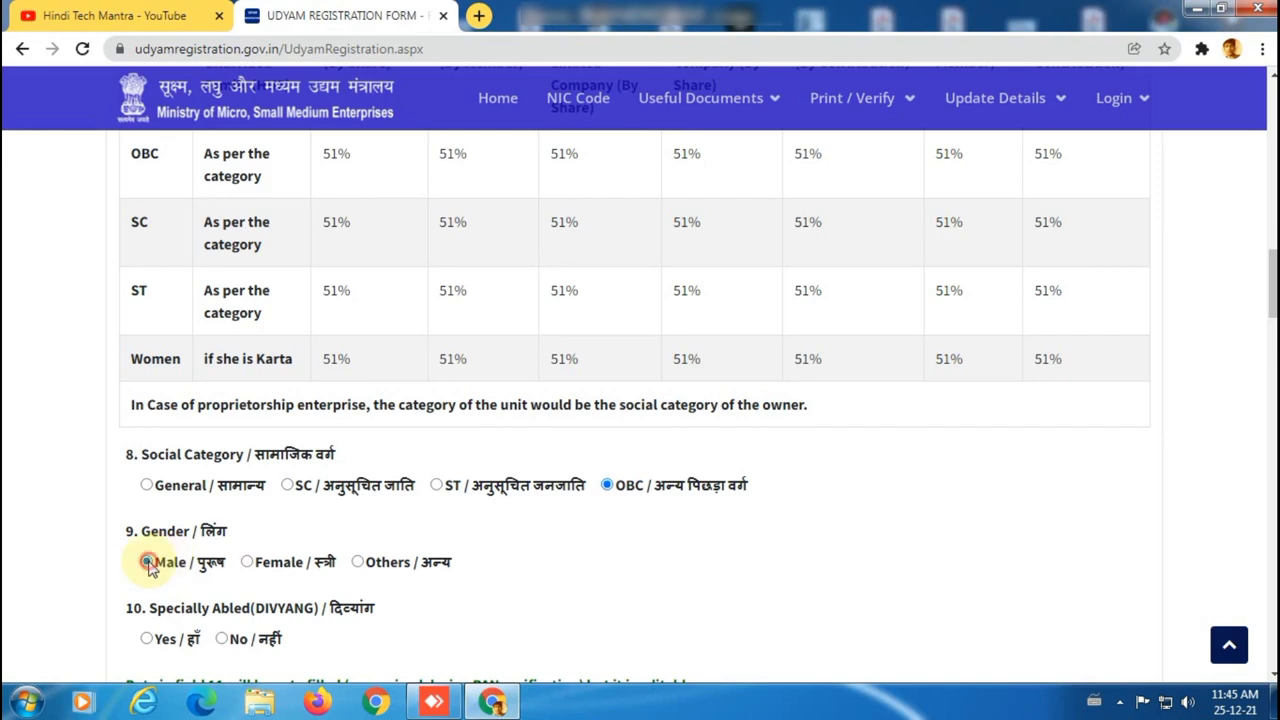
{"action": "scroll", "coordinate": [252, 512], "scroll_direction": "down", "scroll_amount": 1}
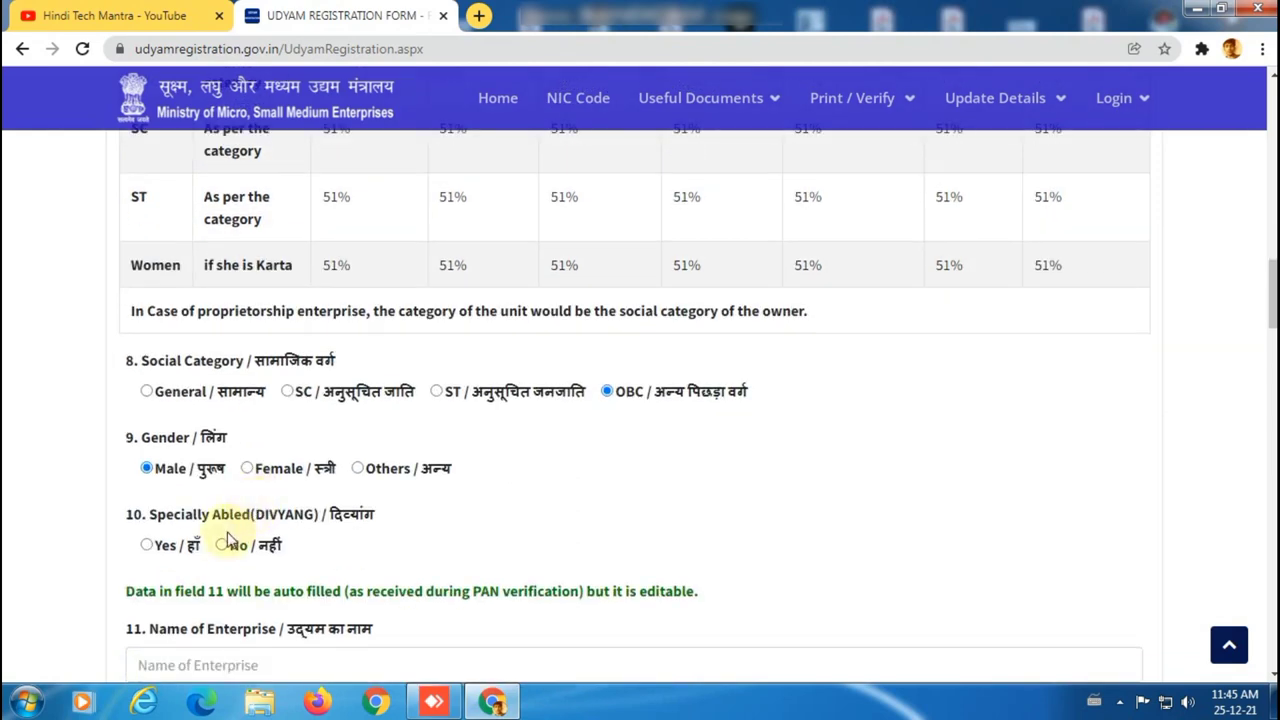
{"action": "left_click", "coordinate": [224, 543]}
{"action": "scroll", "coordinate": [378, 543], "scroll_direction": "down", "scroll_amount": 2}
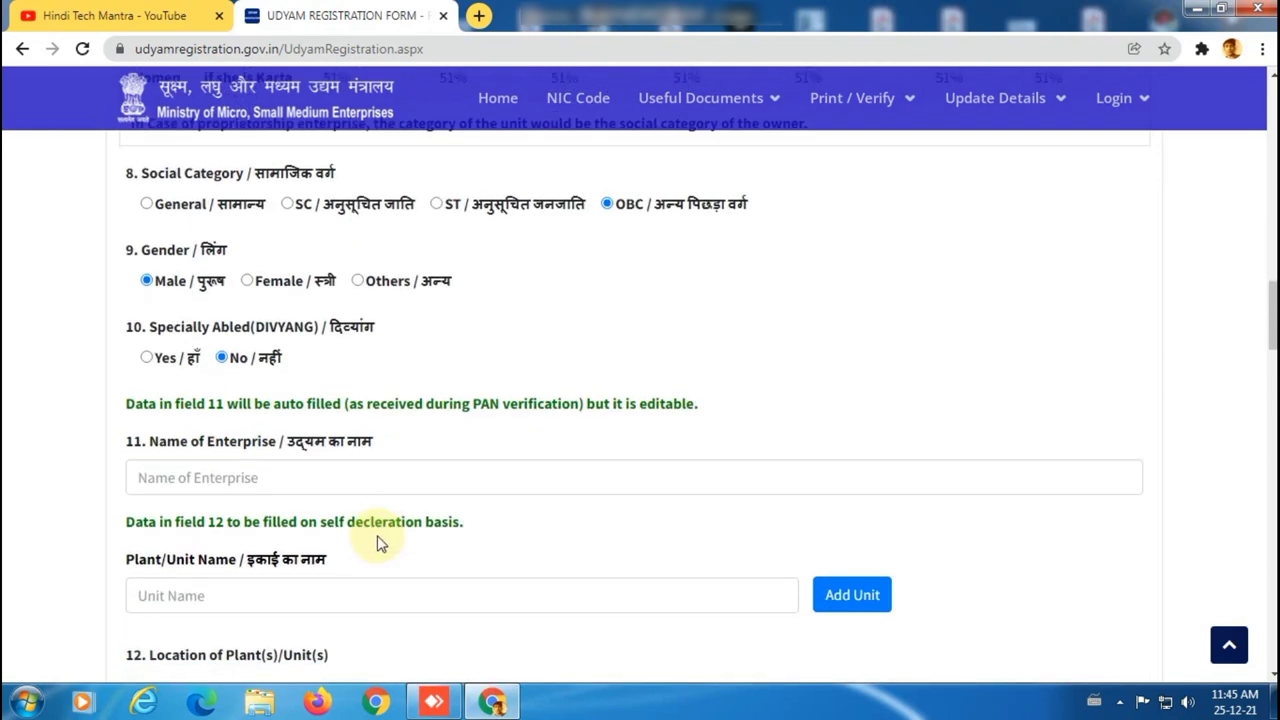
{"action": "left_click", "coordinate": [320, 482]}
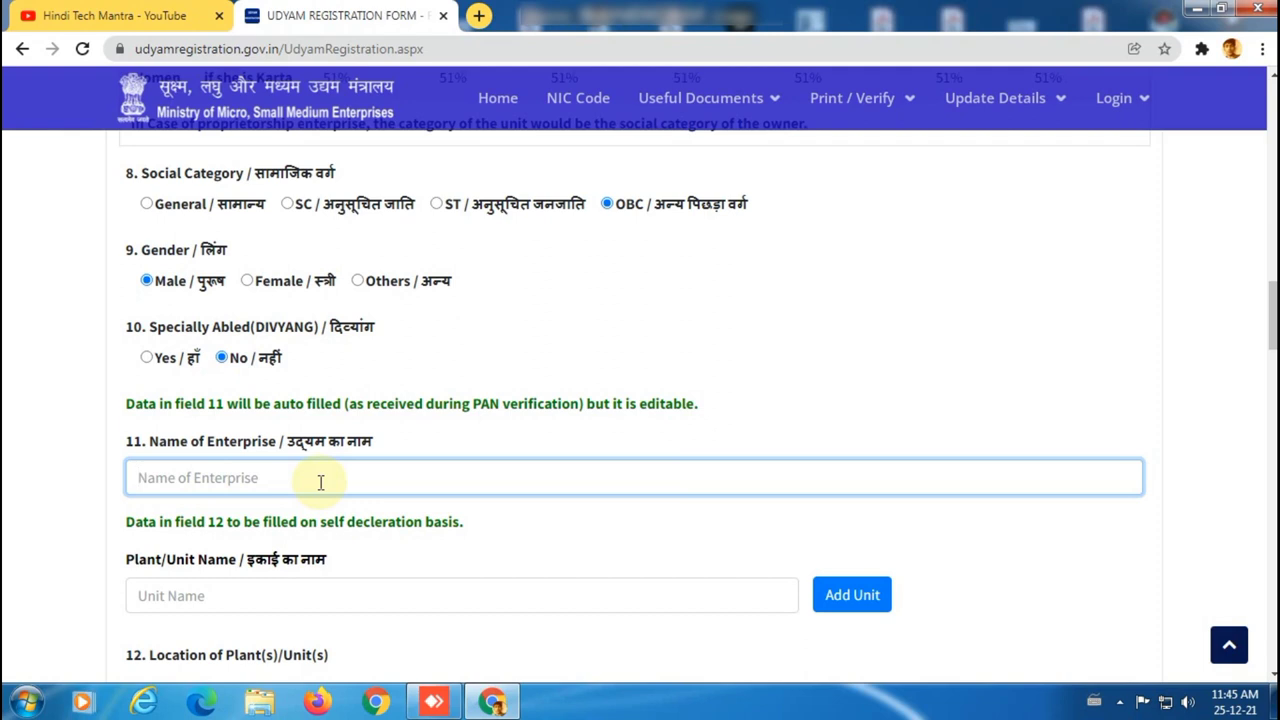
Enter enterprise name NOBLE FABRICATION and add it as plant/unit 1.
{"action": "type", "text": "NOBL"}
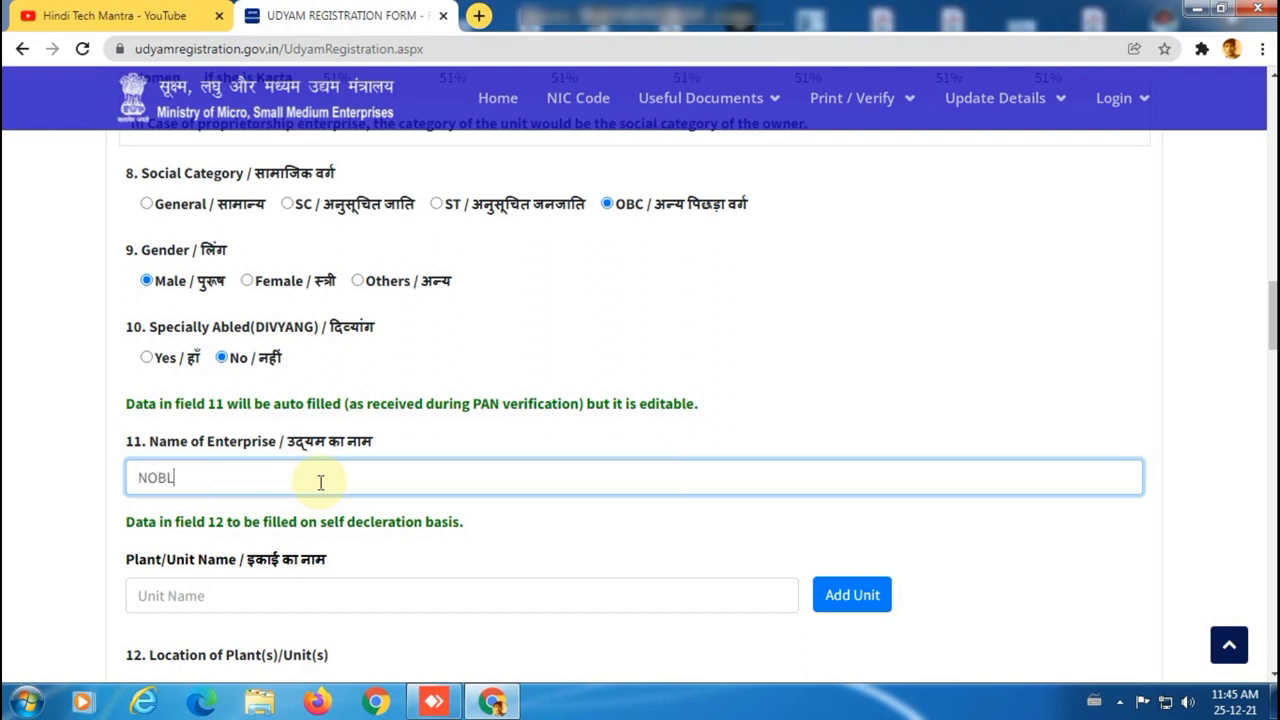
{"action": "type", "text": "E FABRICATION"}
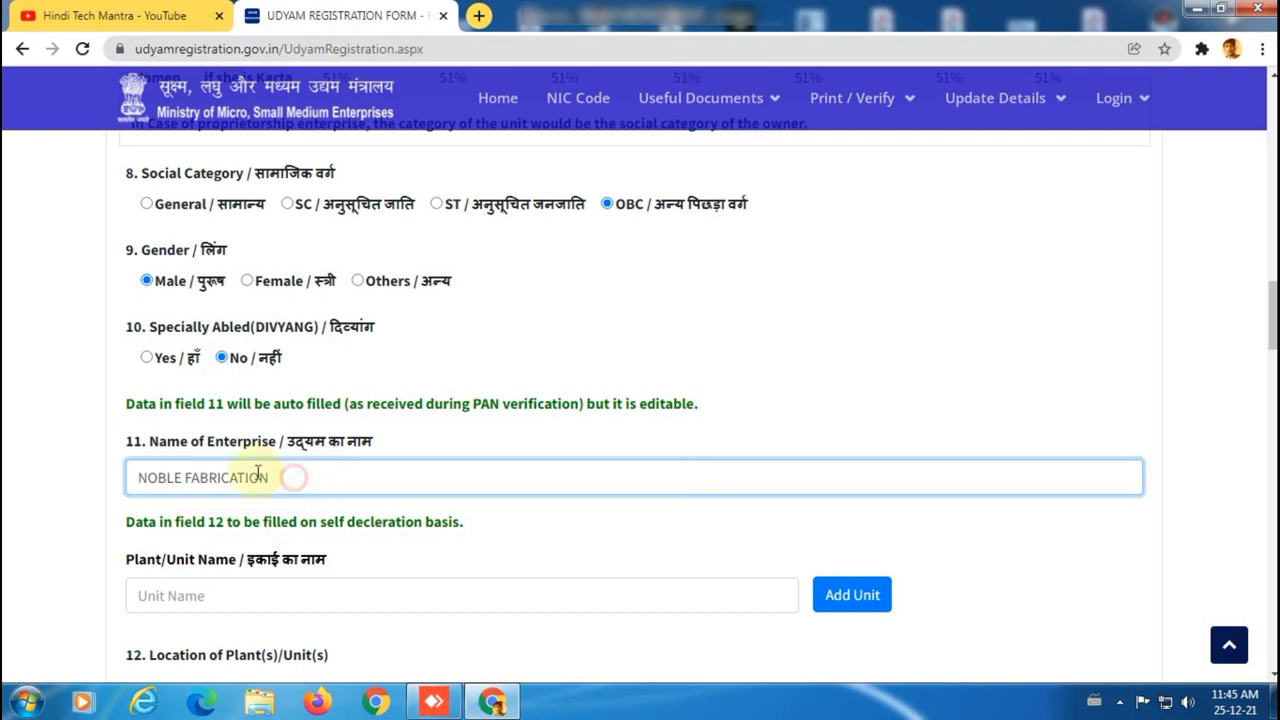
{"action": "left_click_drag", "start_coordinate": [286, 477], "coordinate": [130, 476]}
{"action": "key", "text": "ctrl+c"}
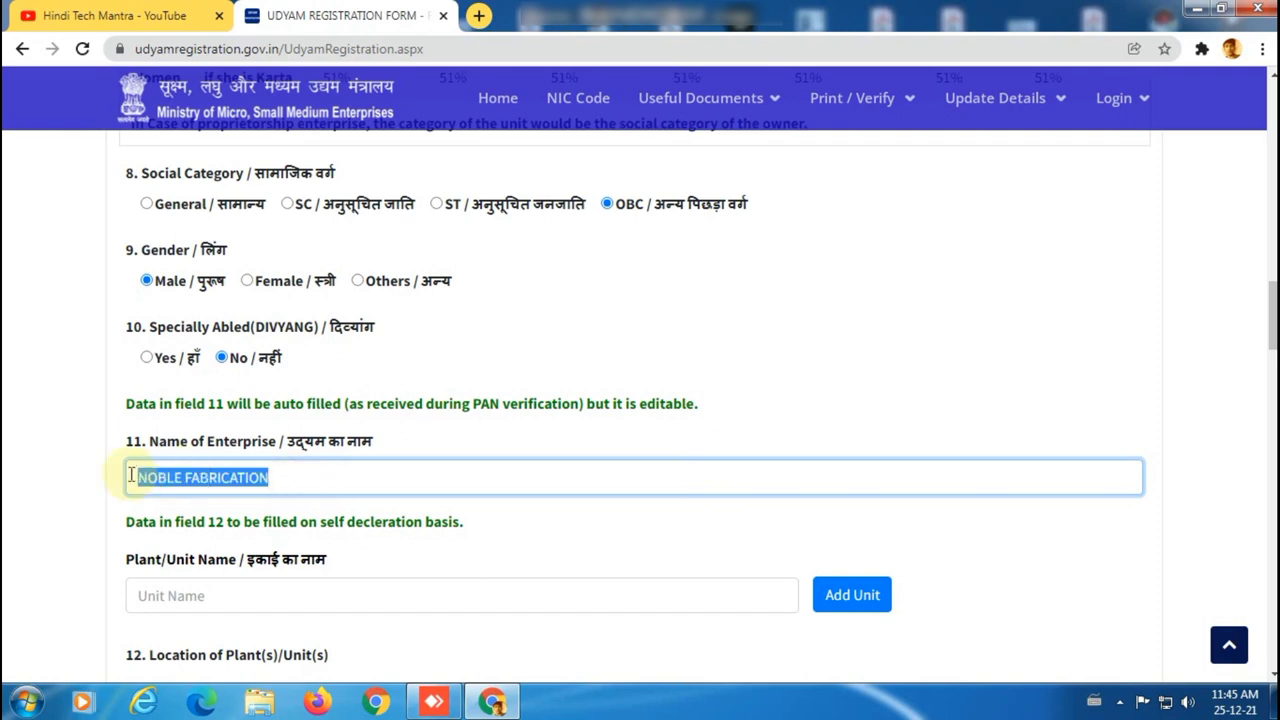
{"action": "scroll", "coordinate": [428, 466], "scroll_direction": "down", "scroll_amount": 2}
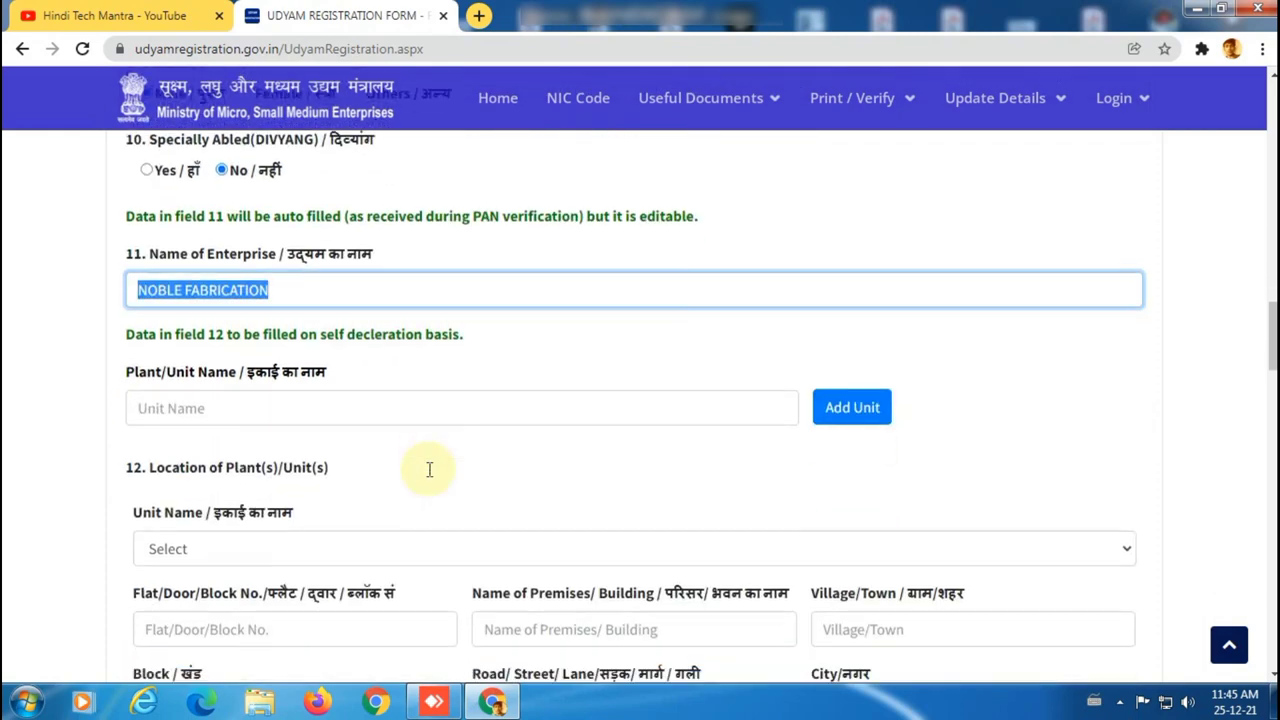
{"action": "left_click", "coordinate": [284, 410]}
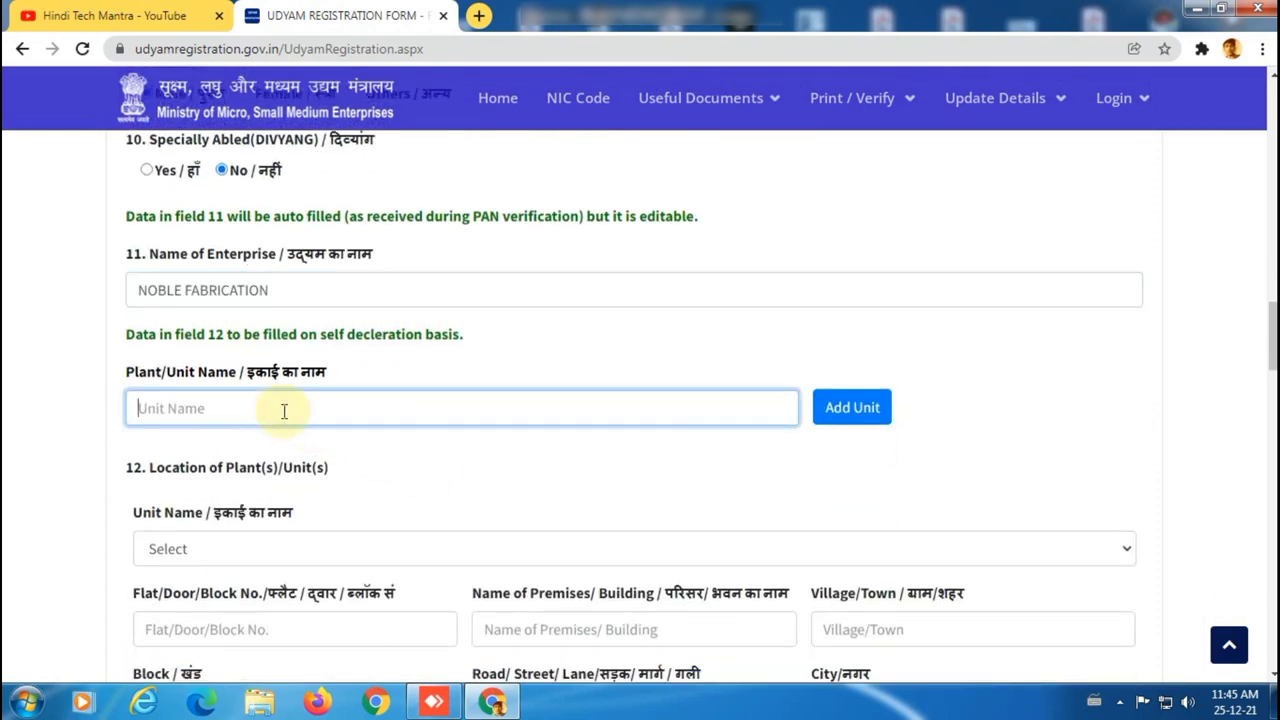
{"action": "key", "text": "ctrl+v"}
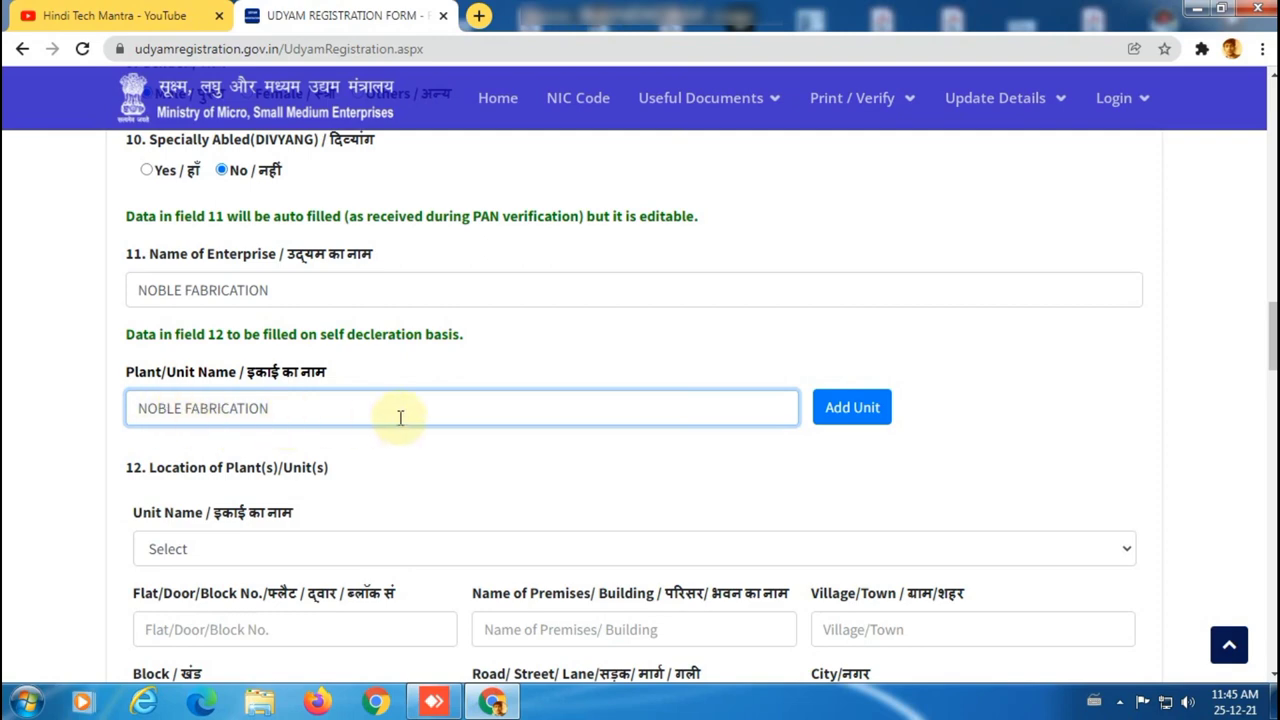
{"action": "left_click", "coordinate": [858, 414]}
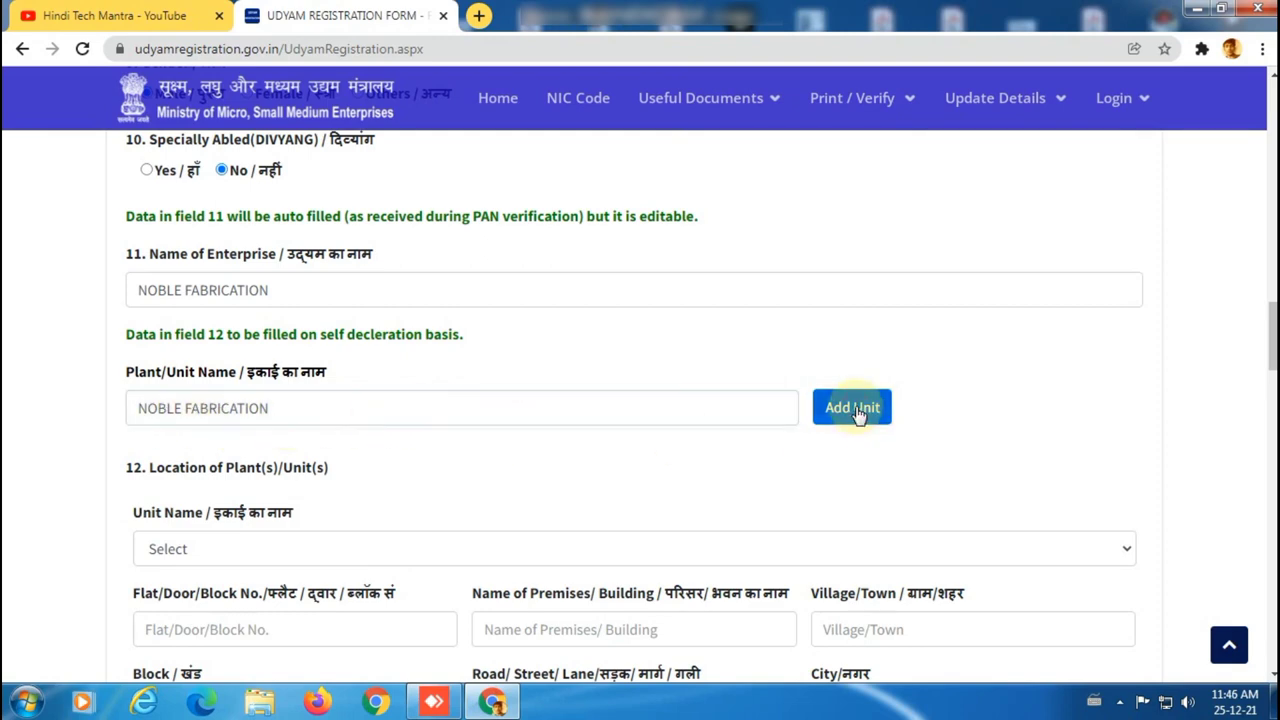
{"action": "scroll", "coordinate": [834, 428], "scroll_direction": "down", "scroll_amount": 2}
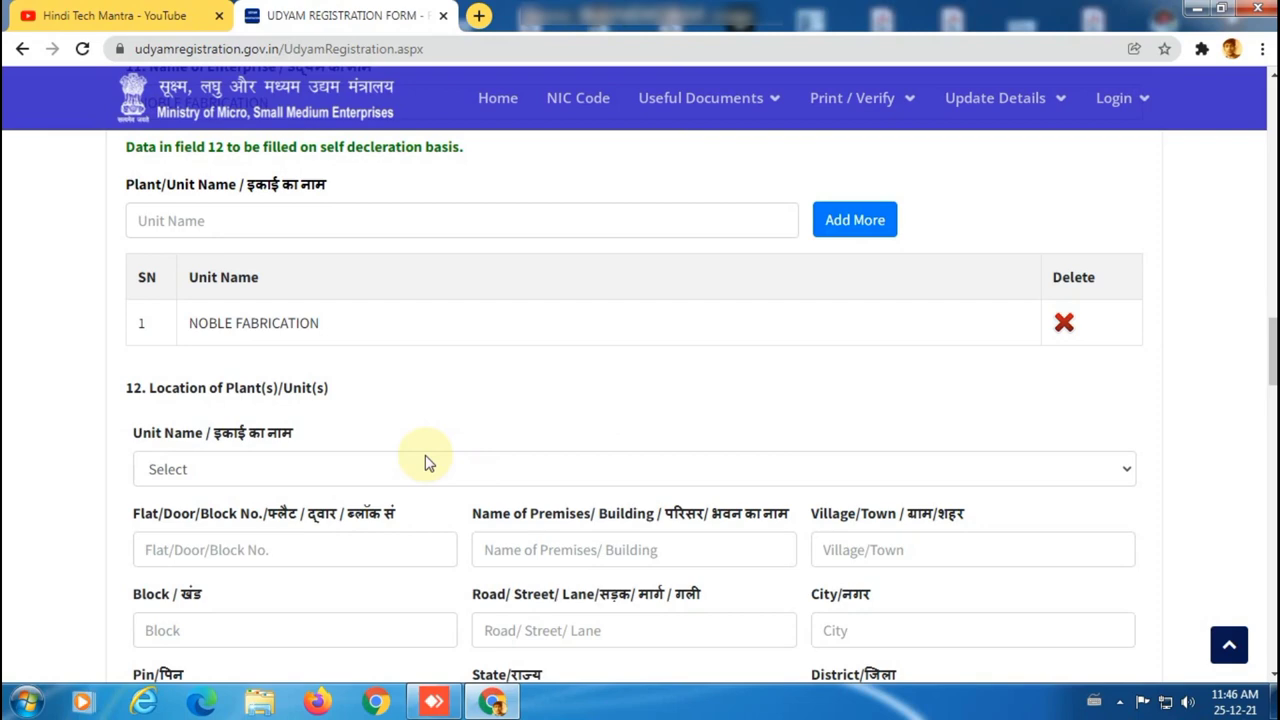
{"action": "left_click", "coordinate": [398, 476]}
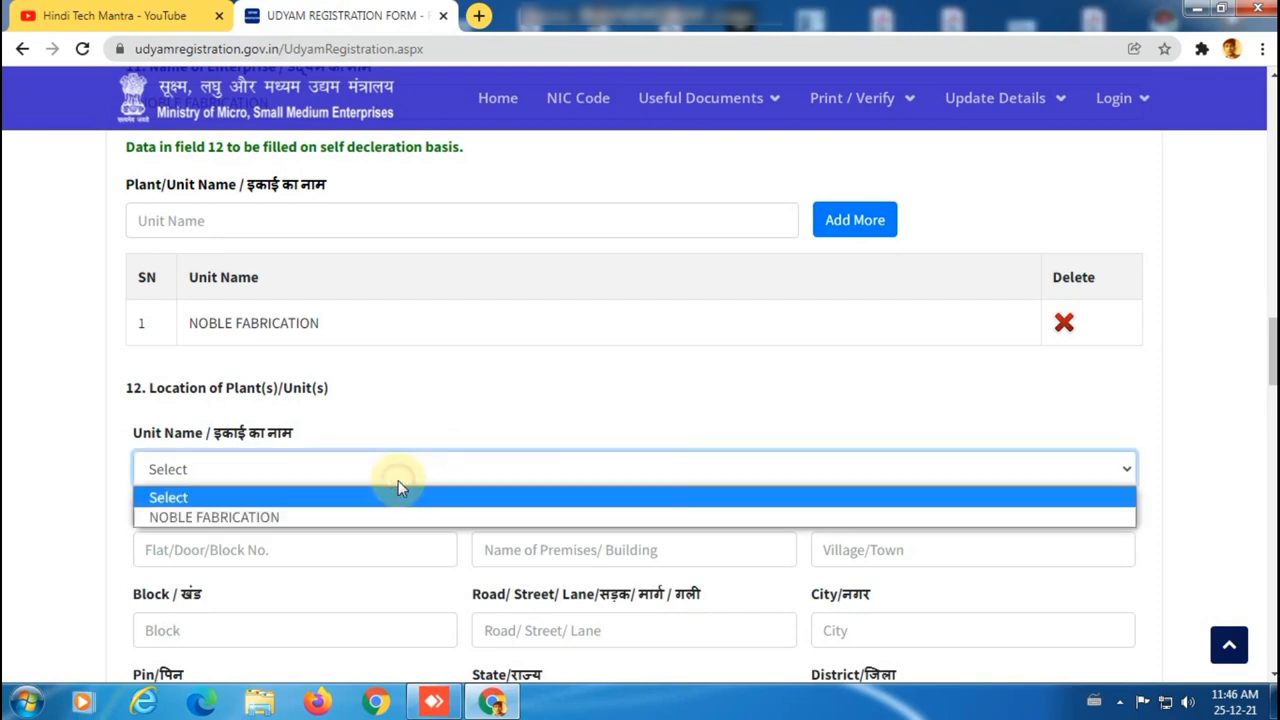
{"action": "left_click", "coordinate": [347, 516]}
{"action": "scroll", "coordinate": [346, 514], "scroll_direction": "down", "scroll_amount": 2}
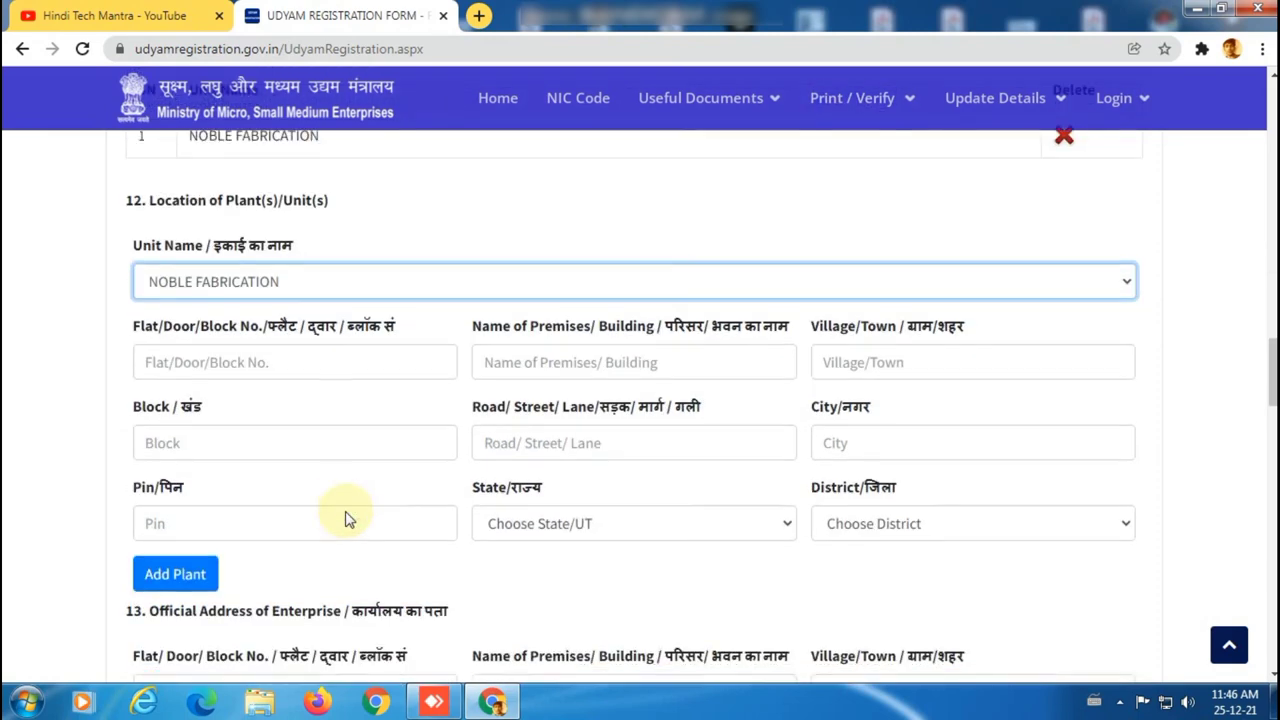
{"action": "left_click", "coordinate": [301, 365]}
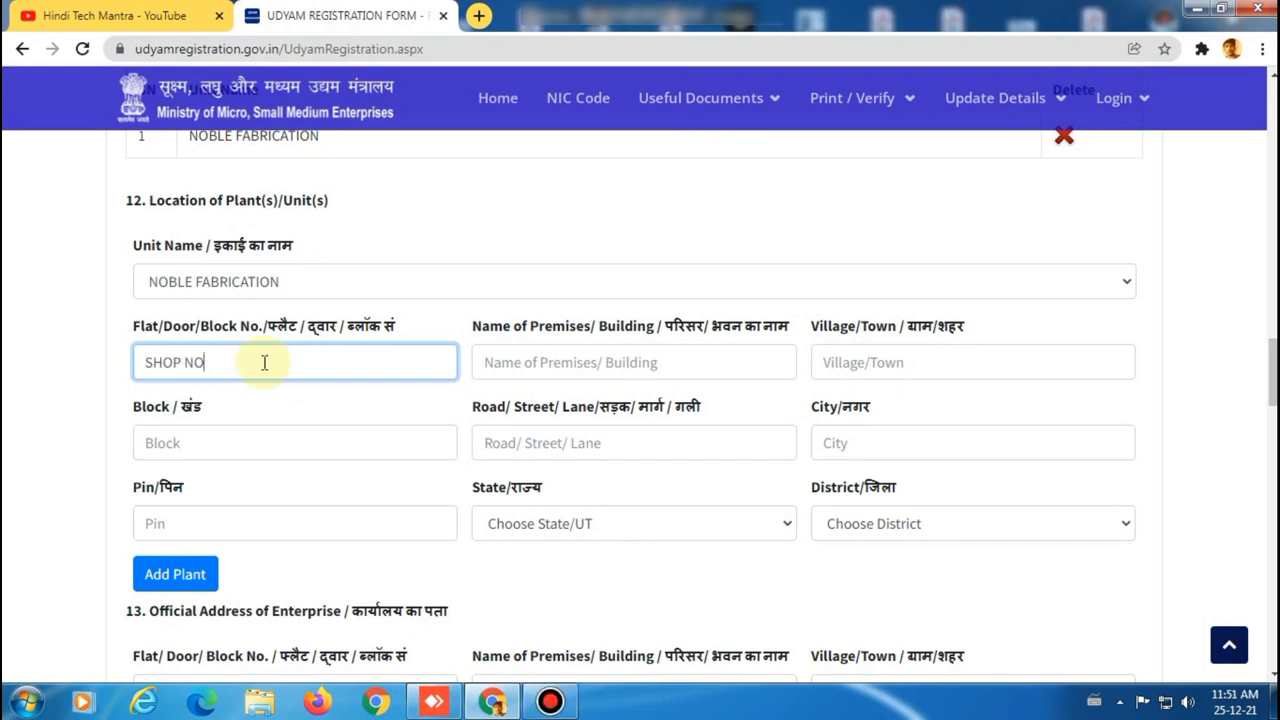
{"action": "left_click", "coordinate": [490, 362]}
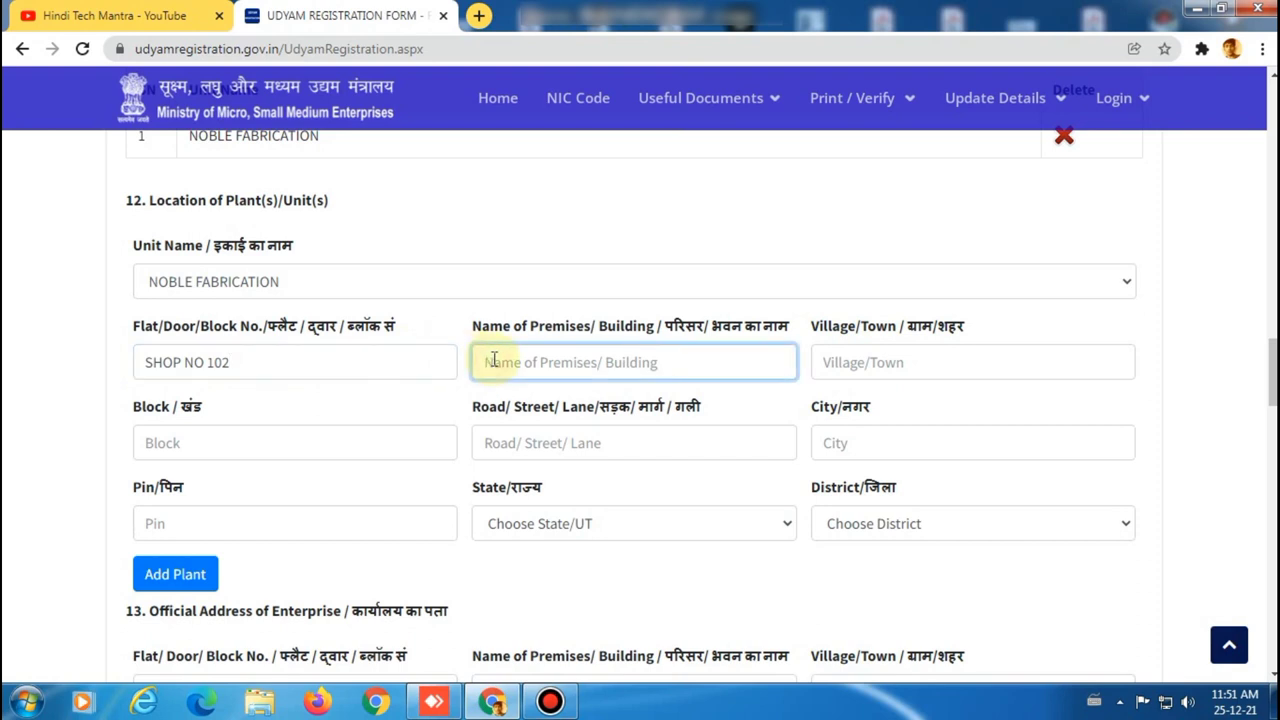
{"action": "type", "text": "NE"}
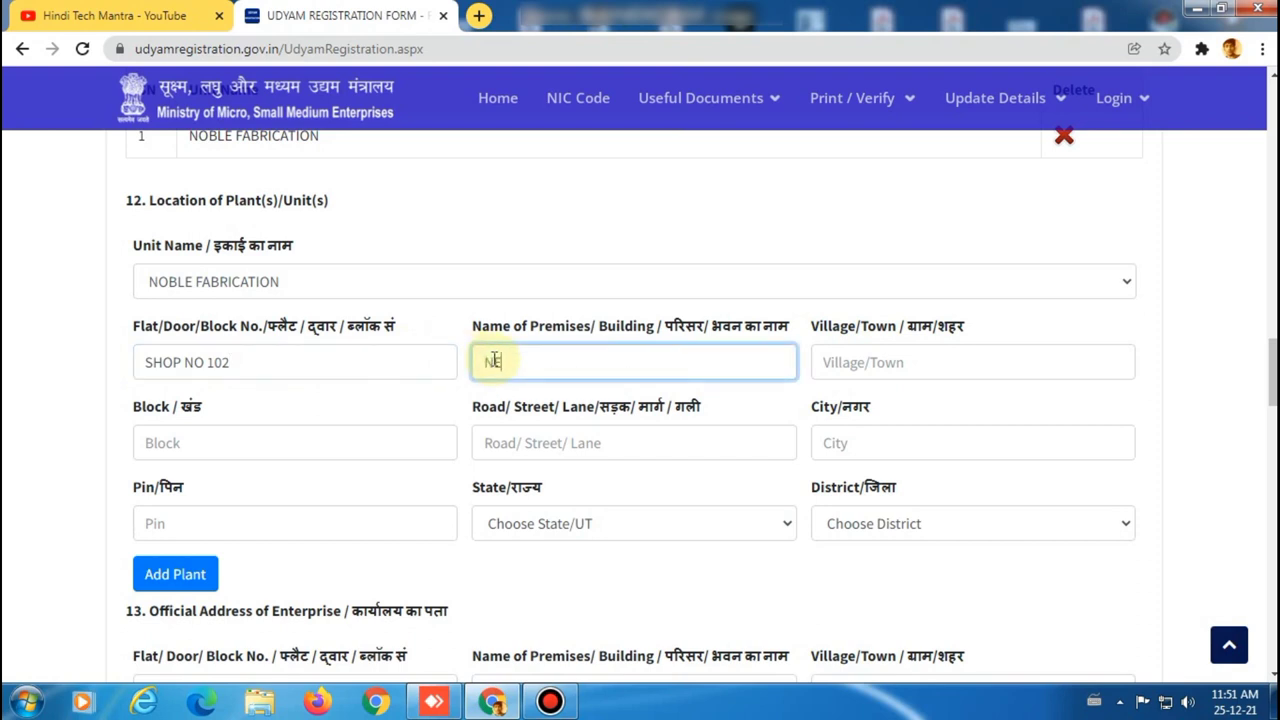
{"action": "key", "text": "BackSpace"}
{"action": "key", "text": "BackSpace"}
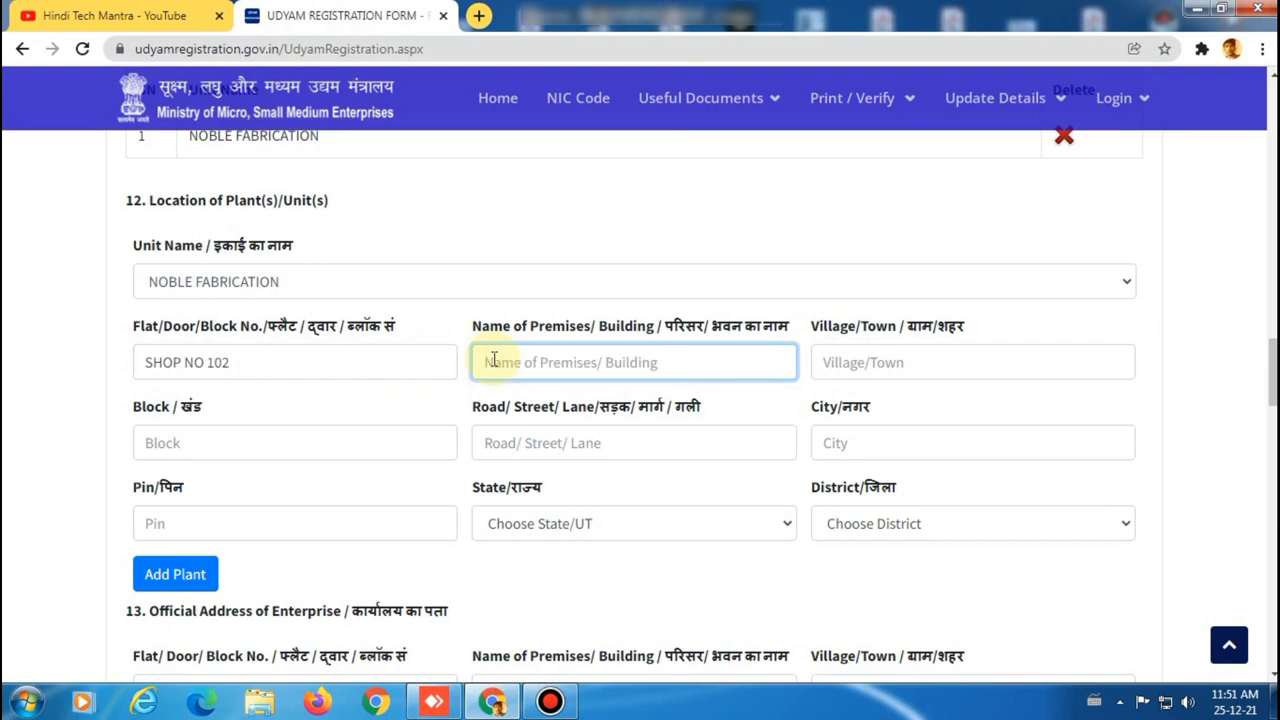
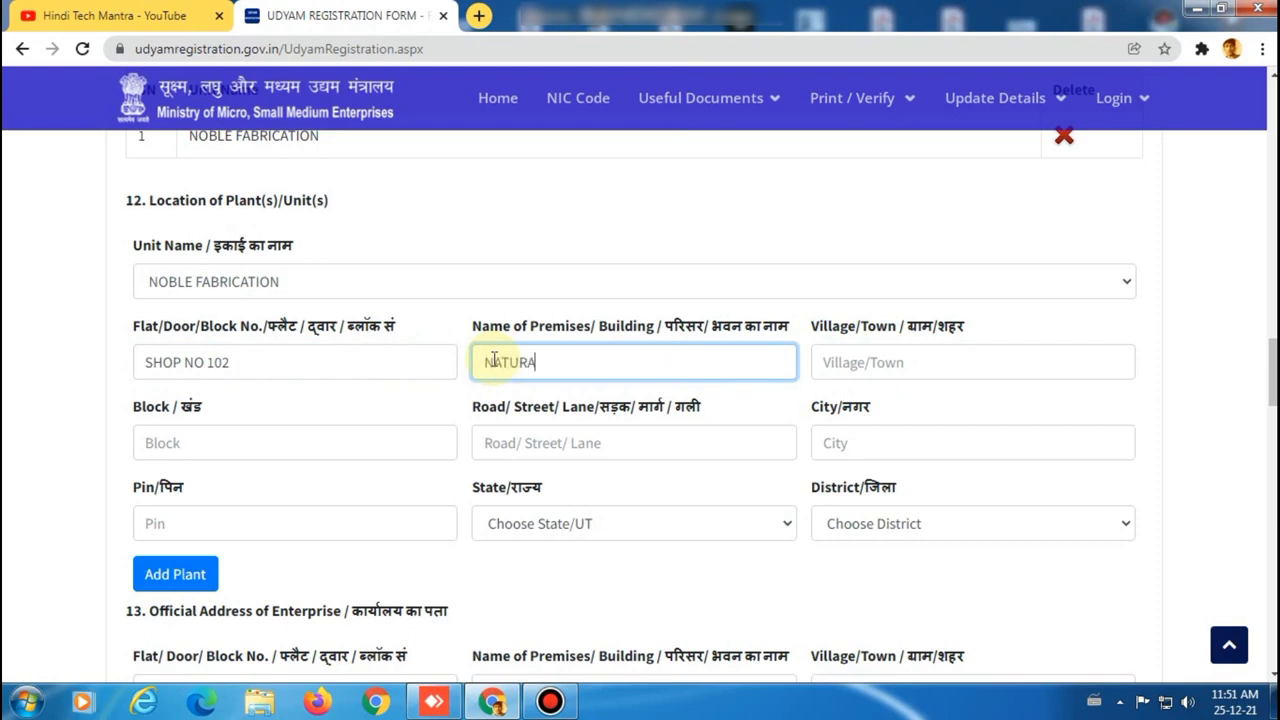
Enter the plant's village/town with MUMBRA and PIN 400612.
{"action": "left_click", "coordinate": [846, 362]}
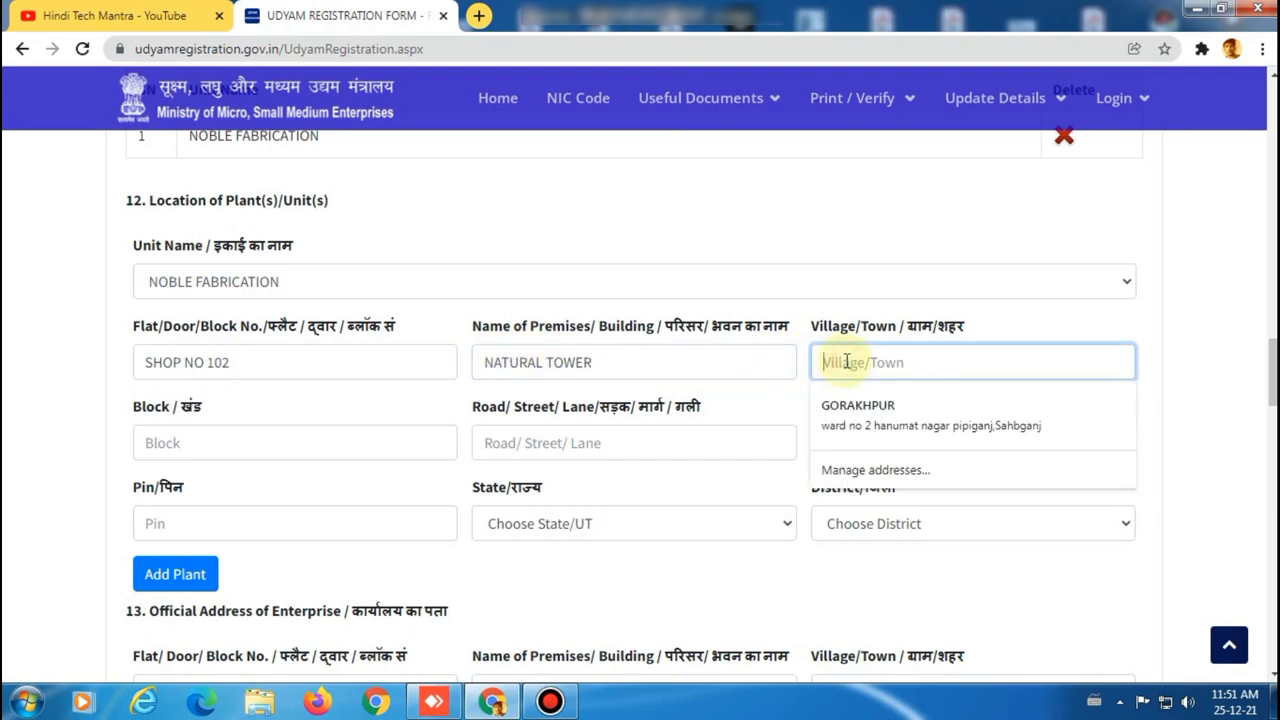
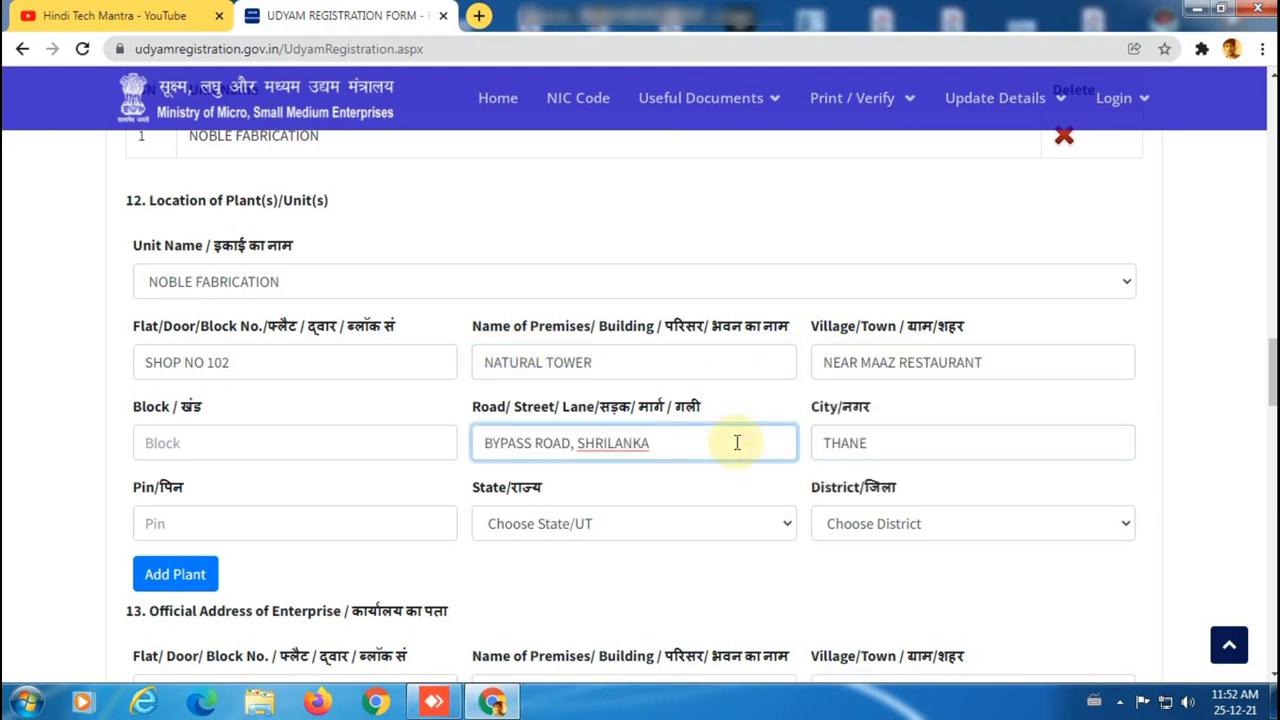
{"action": "left_click", "coordinate": [385, 521]}
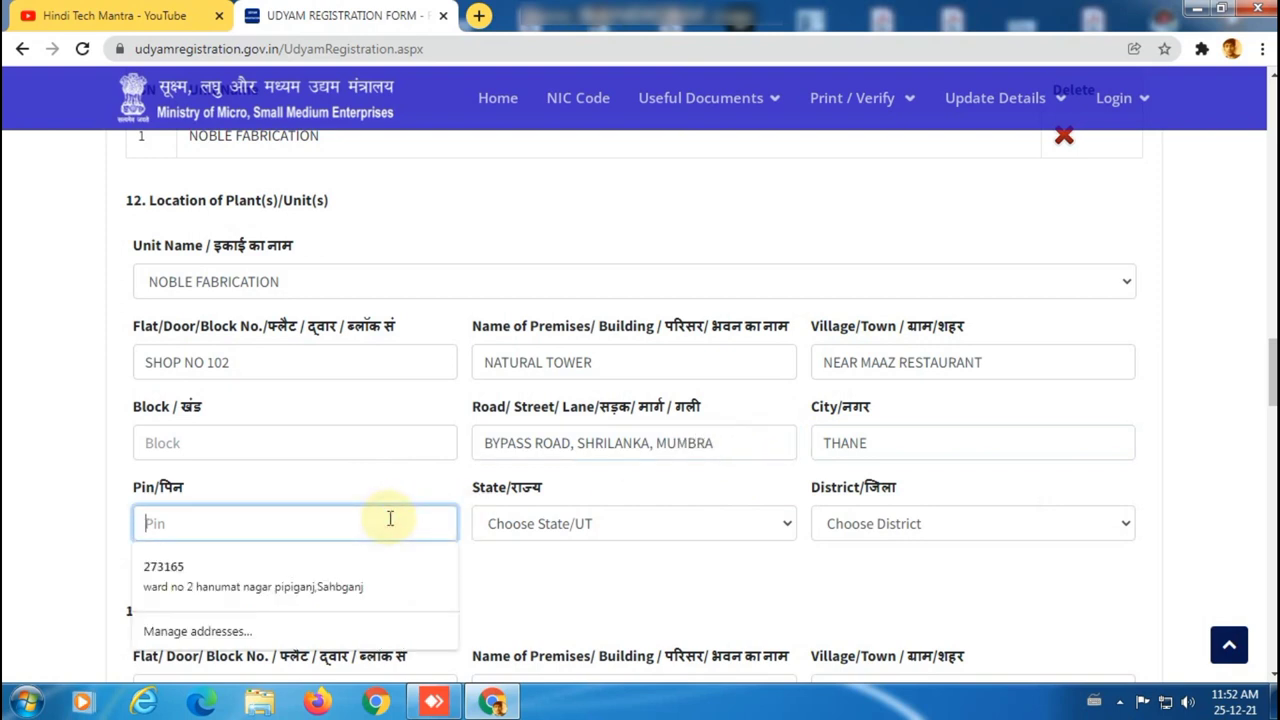
{"action": "type", "text": "400"}
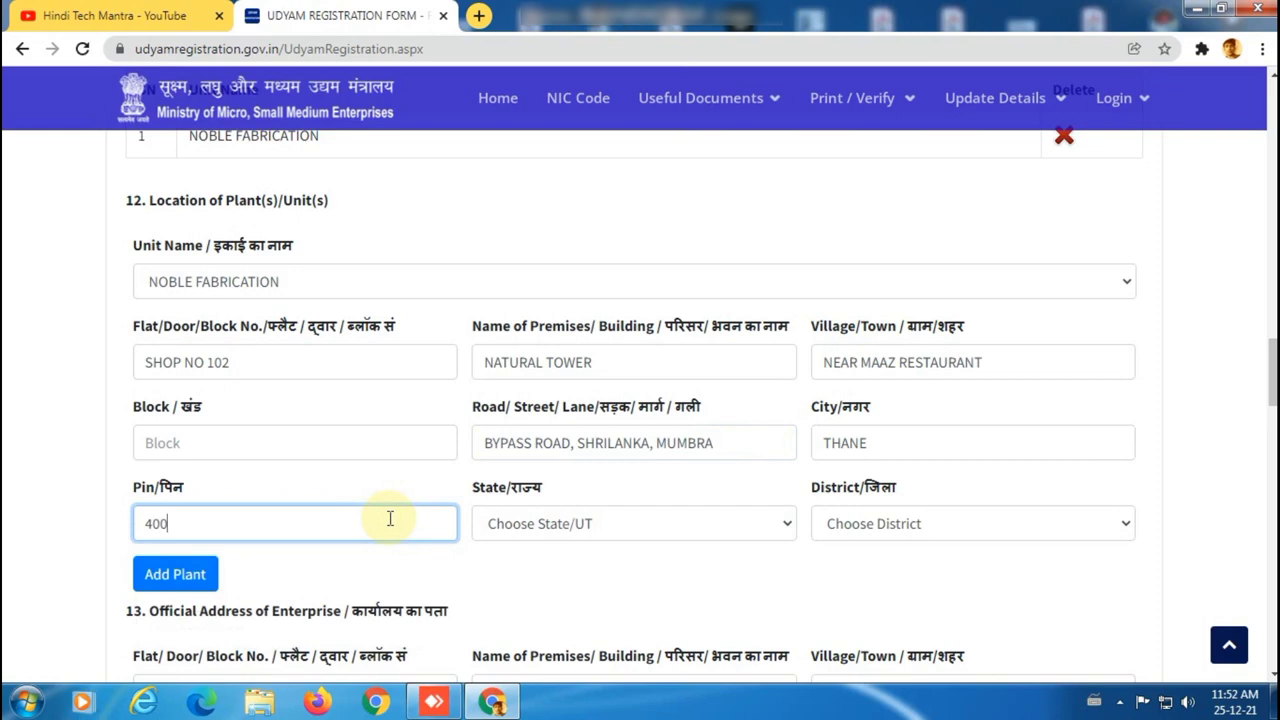
{"action": "type", "text": "612"}
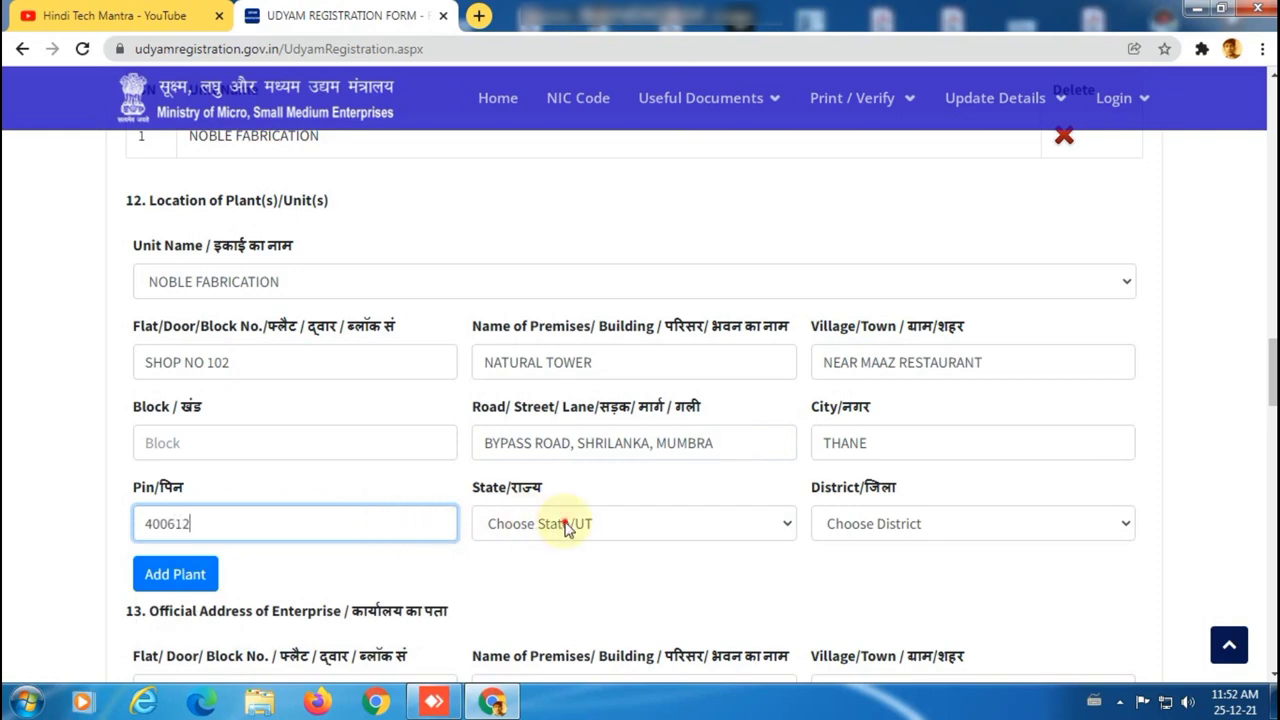
Set the plant's state to Maharashtra and district to Thane.
{"action": "left_click", "coordinate": [563, 525]}
{"action": "scroll", "coordinate": [581, 453], "scroll_direction": "down", "scroll_amount": 3}
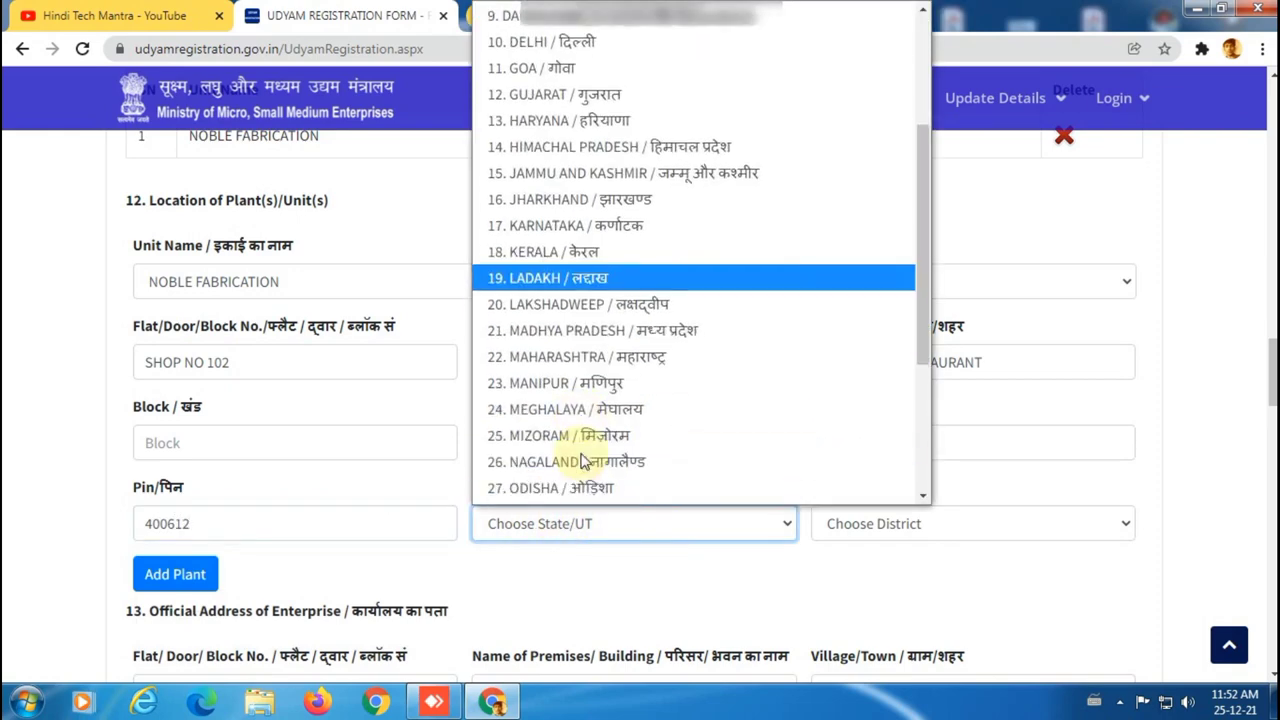
{"action": "left_click", "coordinate": [578, 335]}
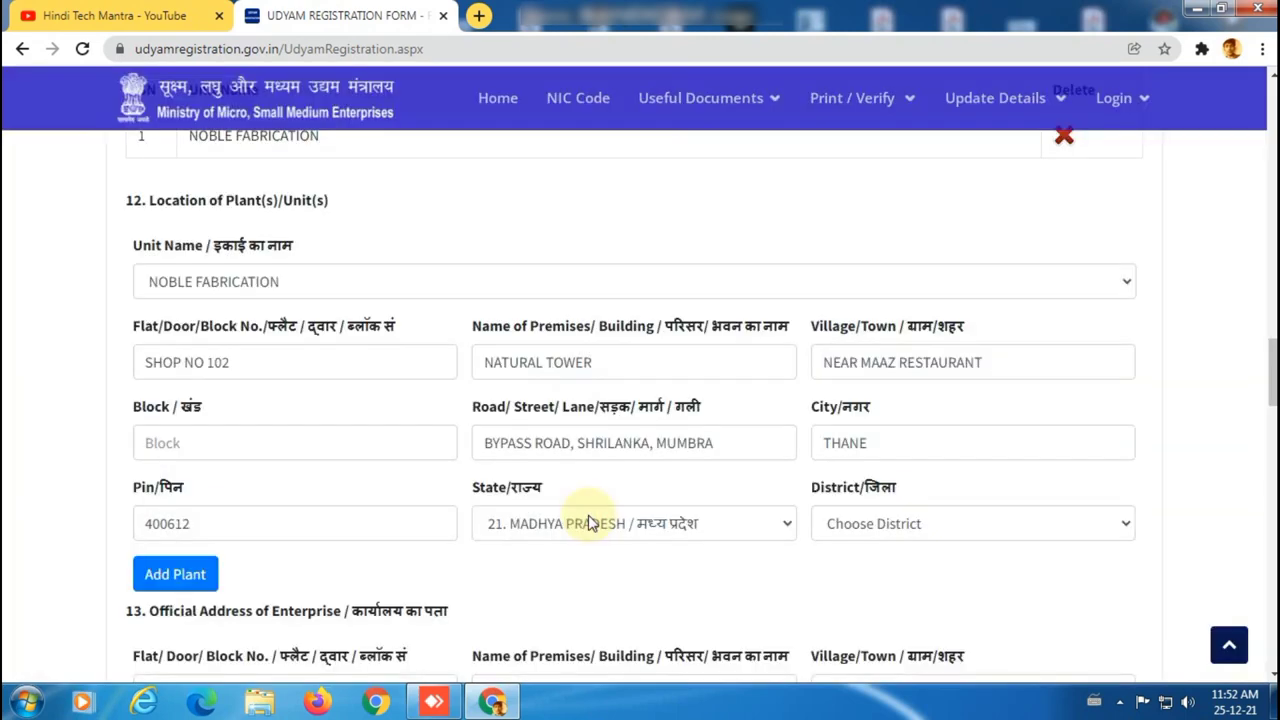
{"action": "left_click", "coordinate": [588, 523]}
{"action": "scroll", "coordinate": [590, 477], "scroll_direction": "down", "scroll_amount": 1}
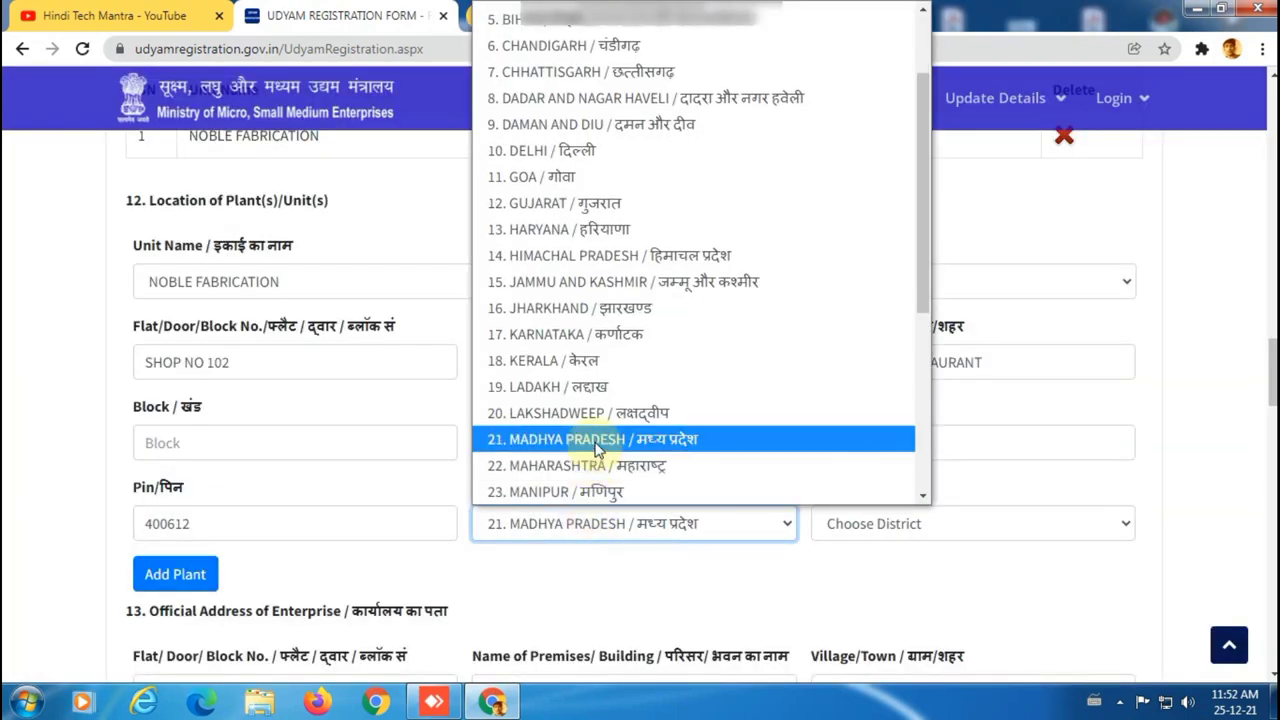
{"action": "left_click", "coordinate": [585, 465]}
{"action": "left_click", "coordinate": [861, 520]}
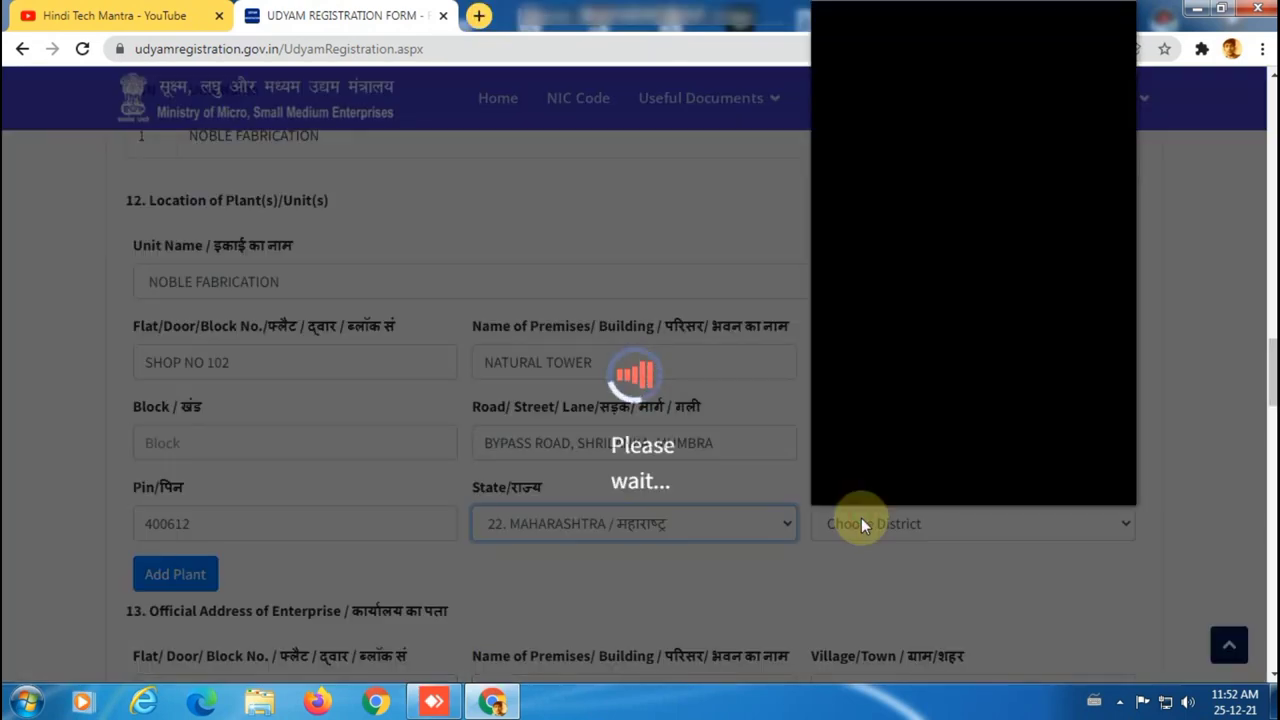
{"action": "scroll", "coordinate": [871, 480], "scroll_direction": "down", "scroll_amount": 5}
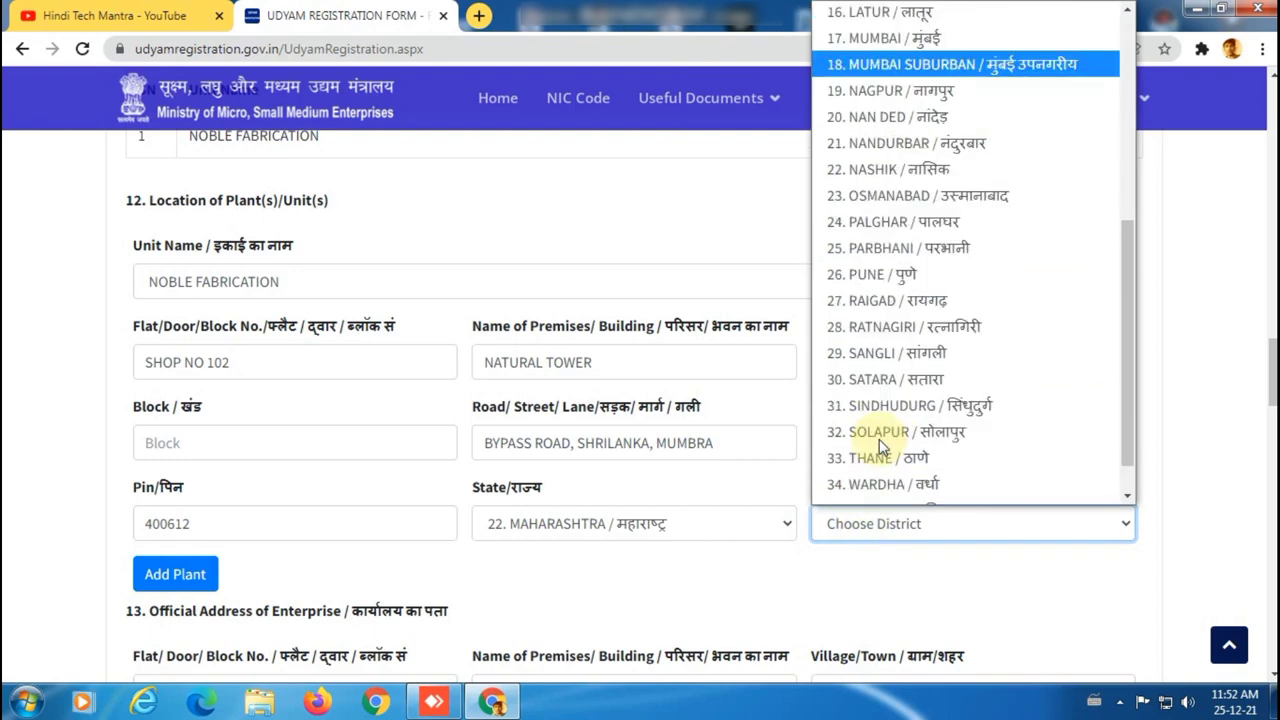
{"action": "left_click", "coordinate": [876, 457]}
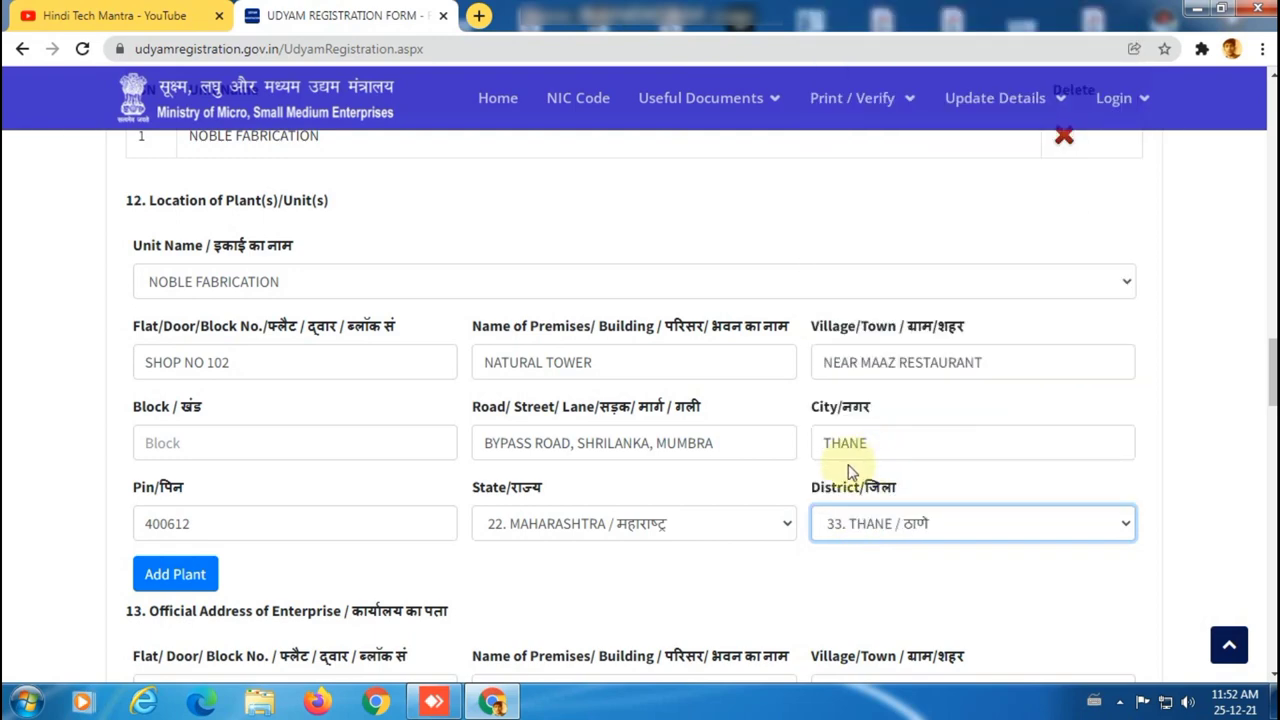
Fill block KAUSA and add the plant address to the units table.
{"action": "left_click", "coordinate": [175, 572]}
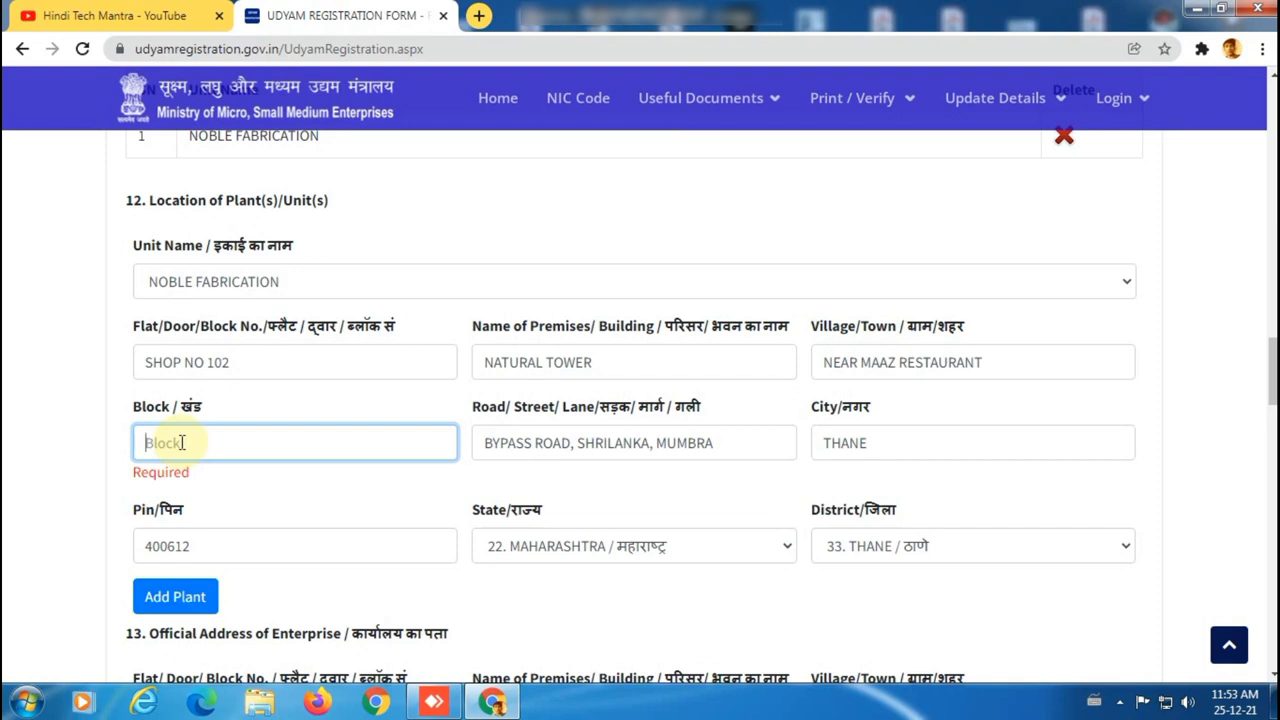
{"action": "scroll", "coordinate": [138, 528], "scroll_direction": "down", "scroll_amount": 1}
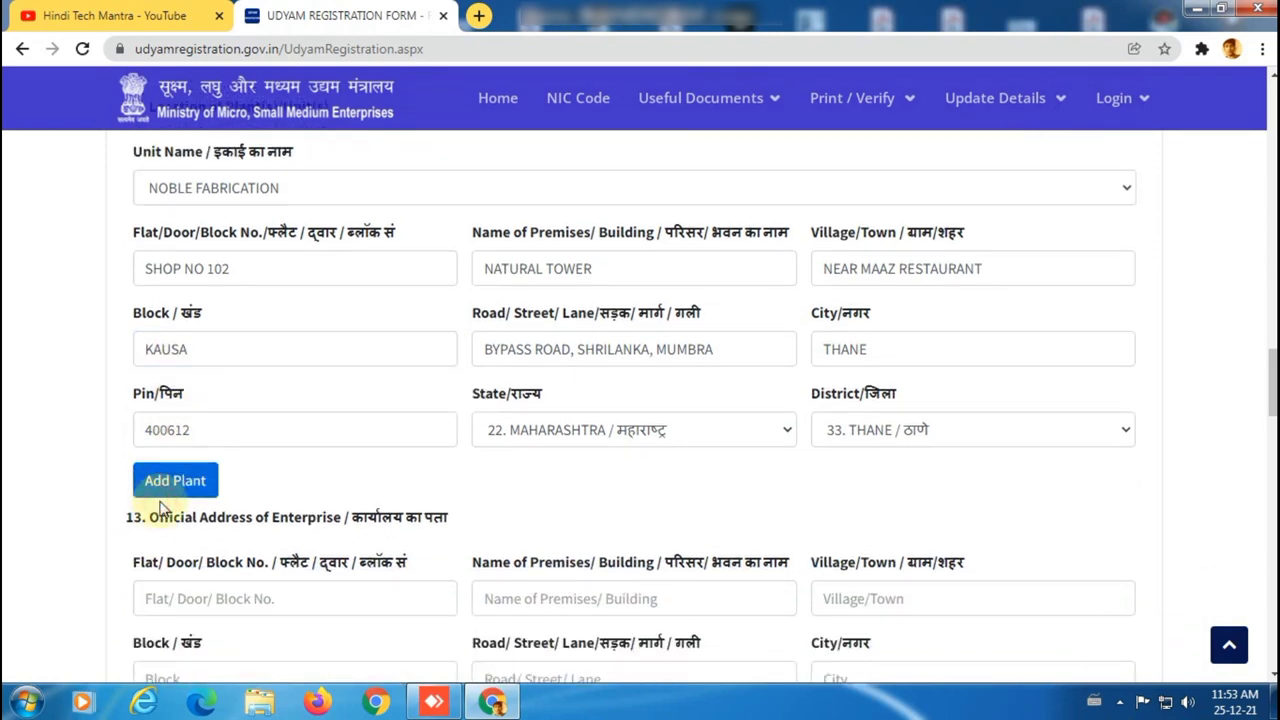
{"action": "scroll", "coordinate": [405, 462], "scroll_direction": "down", "scroll_amount": 2}
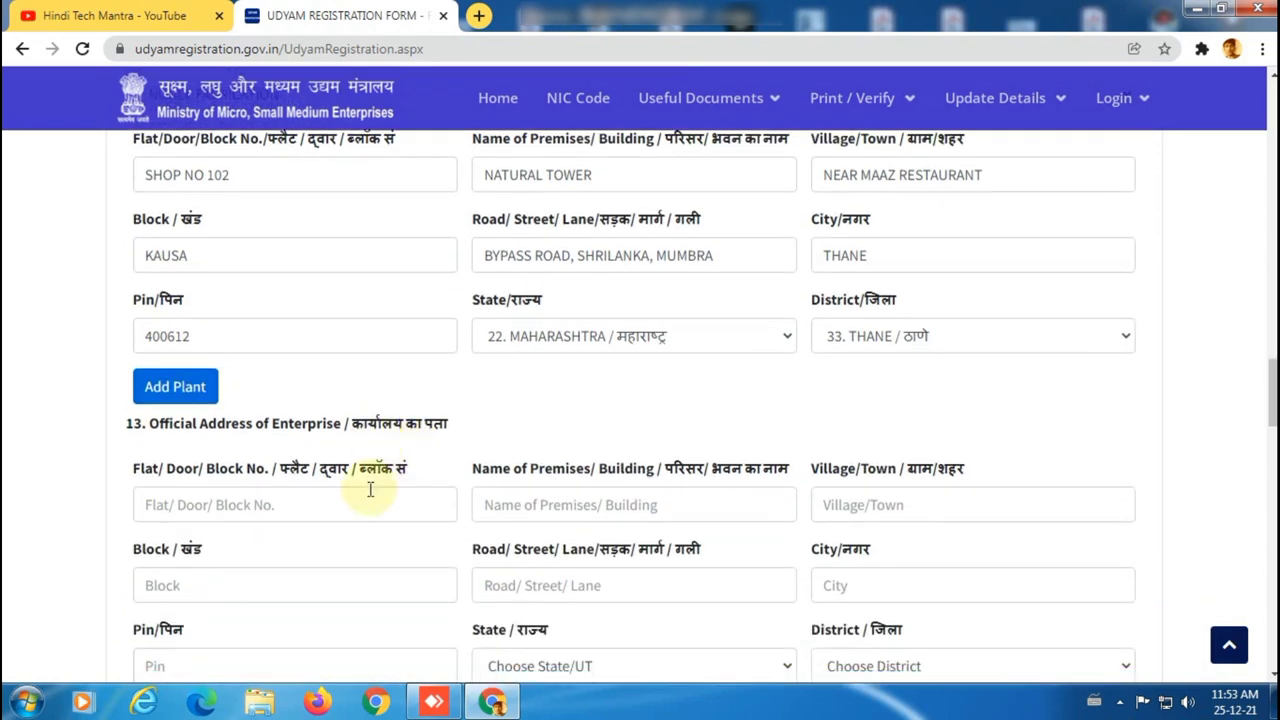
{"action": "left_click", "coordinate": [186, 394]}
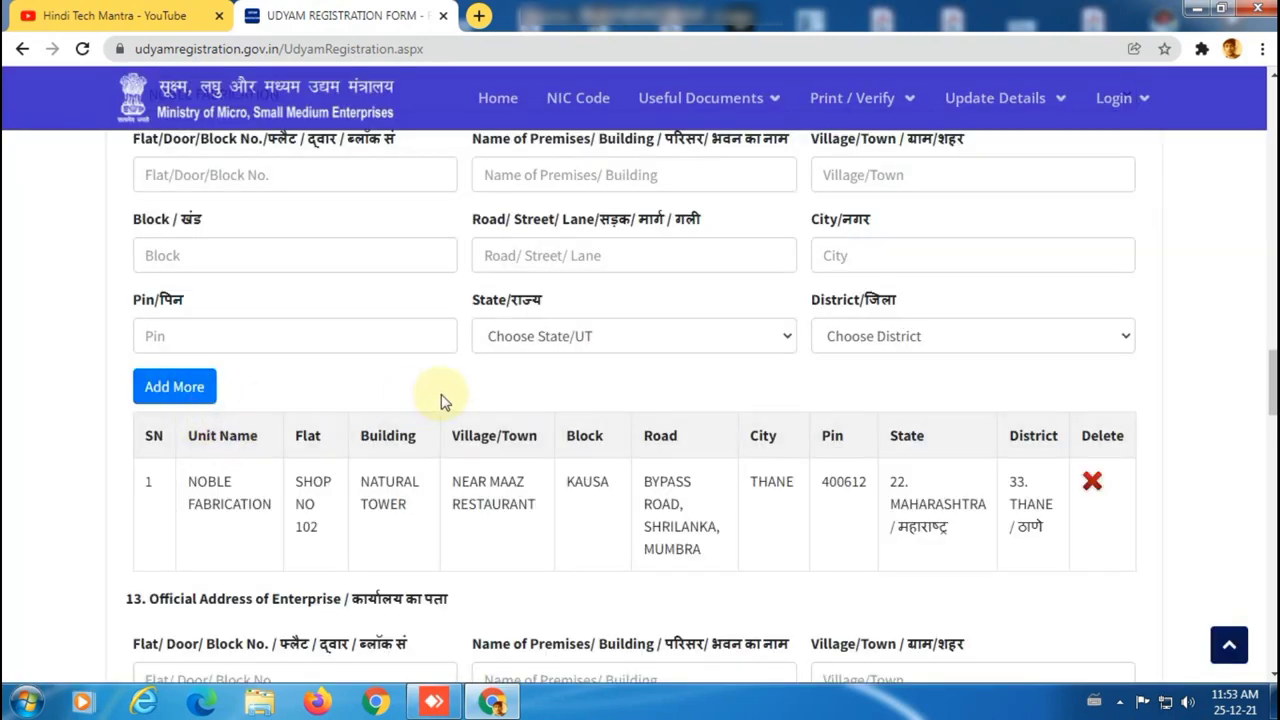
Copy the flat number and building name from the units table into the official address.
{"action": "scroll", "coordinate": [443, 397], "scroll_direction": "down", "scroll_amount": 3}
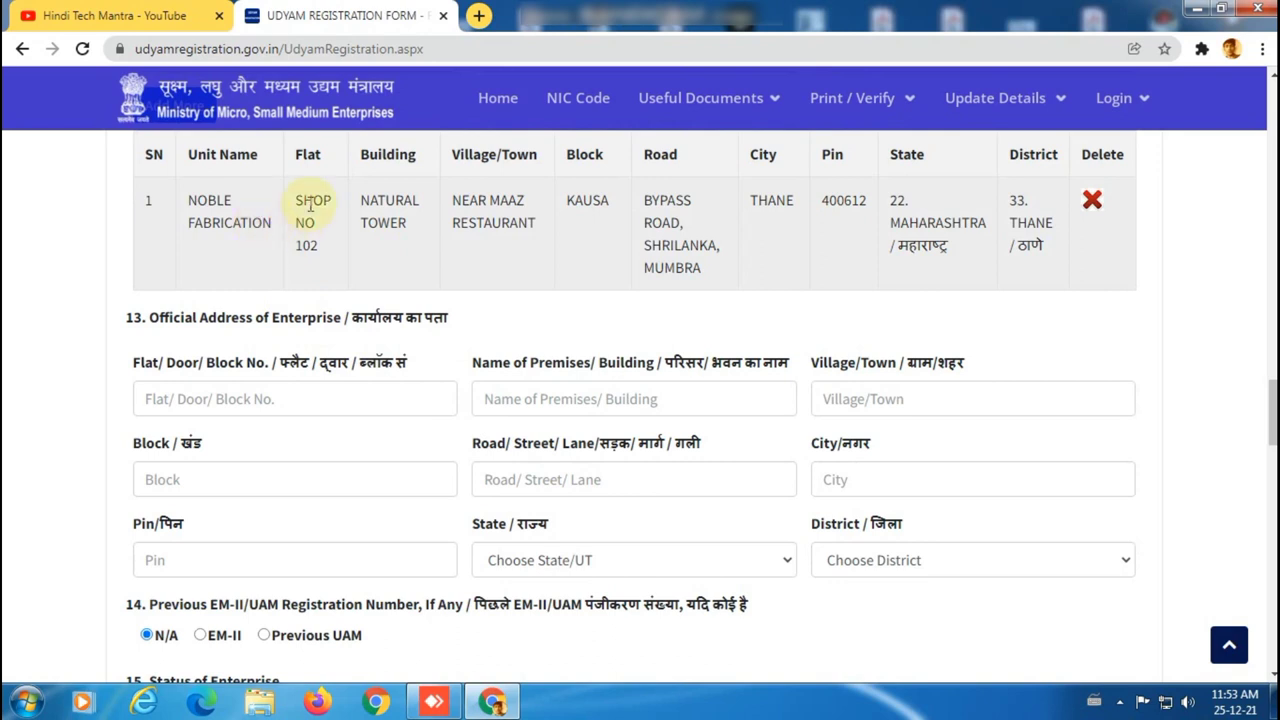
{"action": "left_click_drag", "start_coordinate": [294, 198], "coordinate": [324, 256]}
{"action": "key", "text": "ctrl+c"}
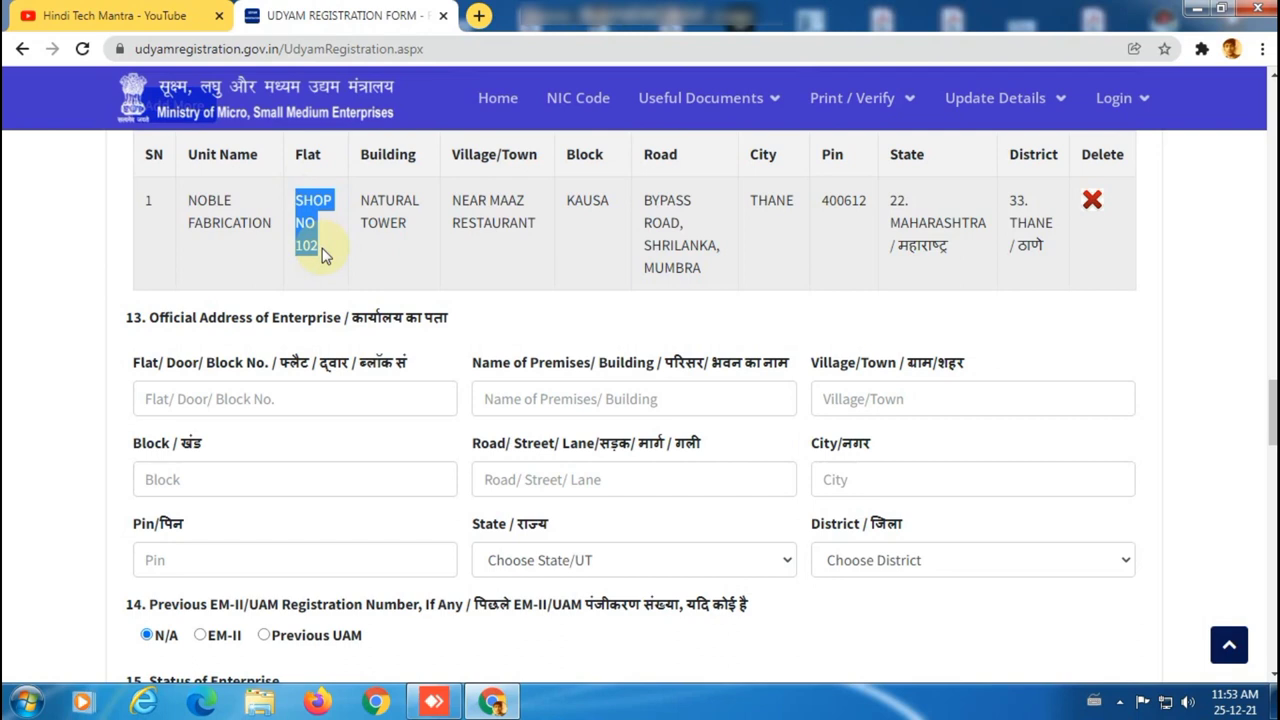
{"action": "left_click", "coordinate": [271, 397]}
{"action": "key", "text": "ctrl+v"}
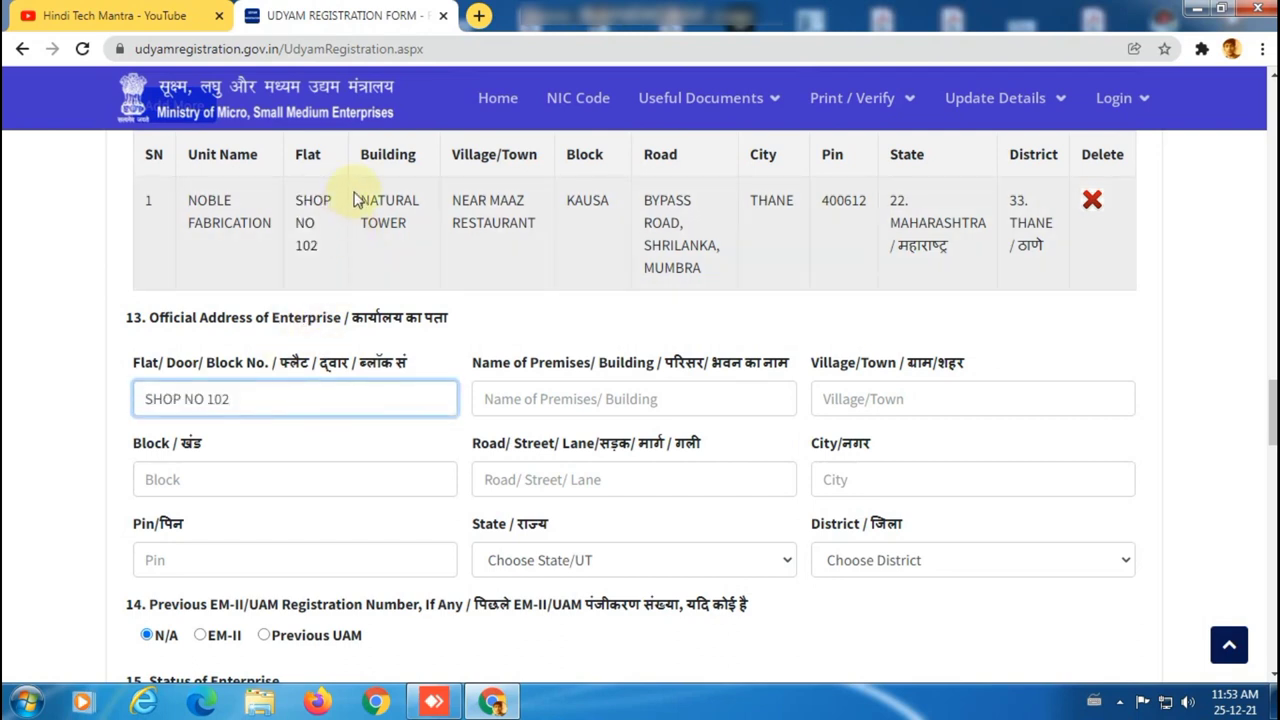
{"action": "left_click_drag", "start_coordinate": [360, 197], "coordinate": [408, 243]}
{"action": "key", "text": "ctrl+c"}
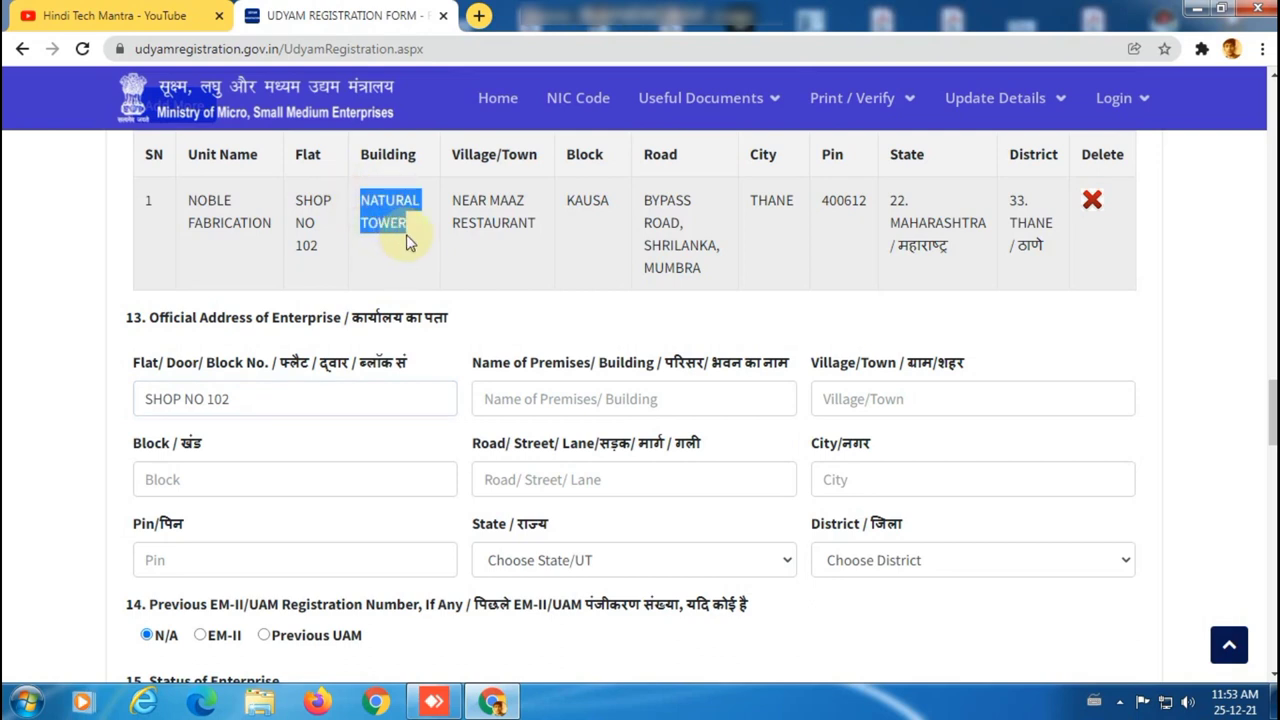
{"action": "left_click", "coordinate": [588, 397]}
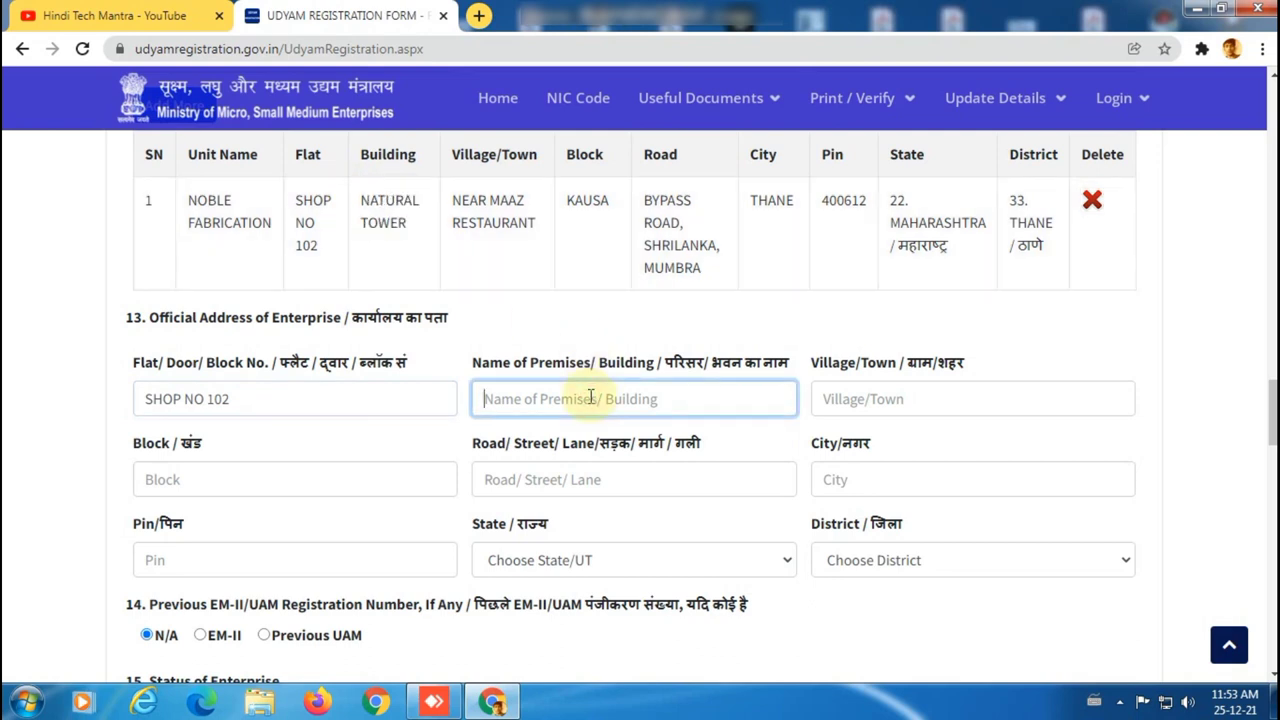
{"action": "key", "text": "ctrl+v"}
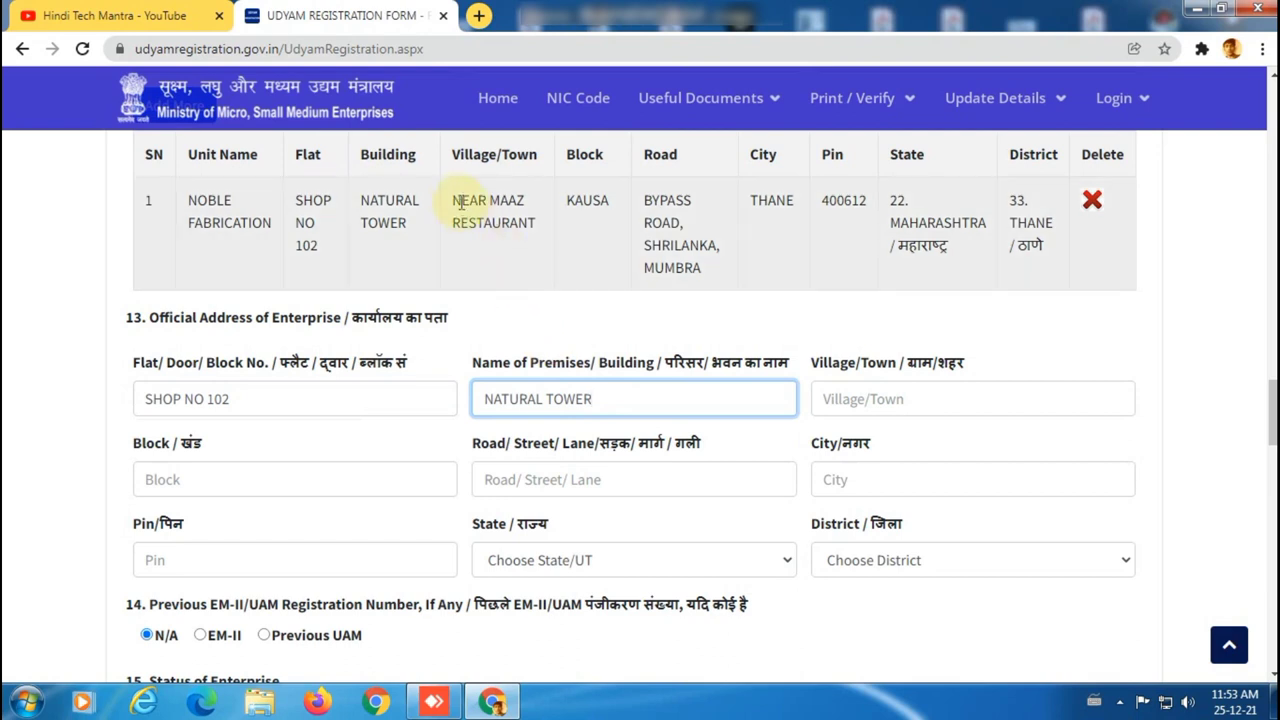
{"action": "left_click_drag", "start_coordinate": [450, 200], "coordinate": [538, 240]}
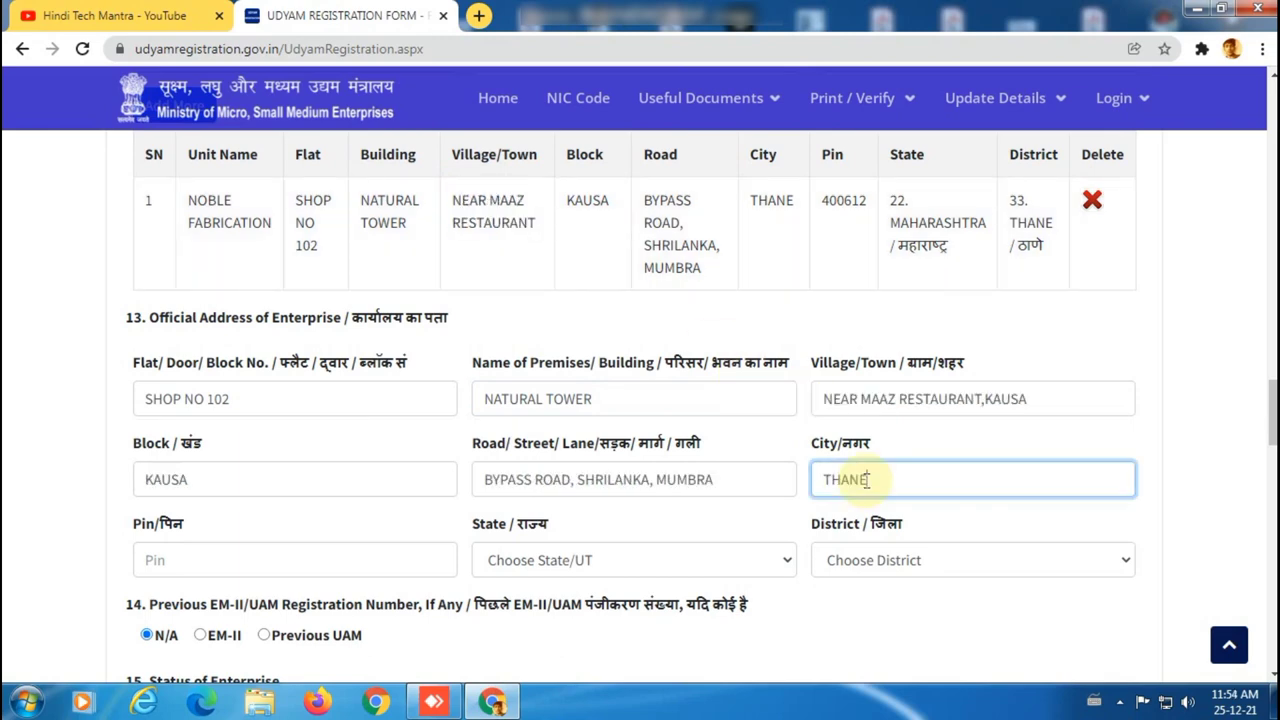
{"action": "scroll", "coordinate": [720, 470], "scroll_direction": "down", "scroll_amount": 1}
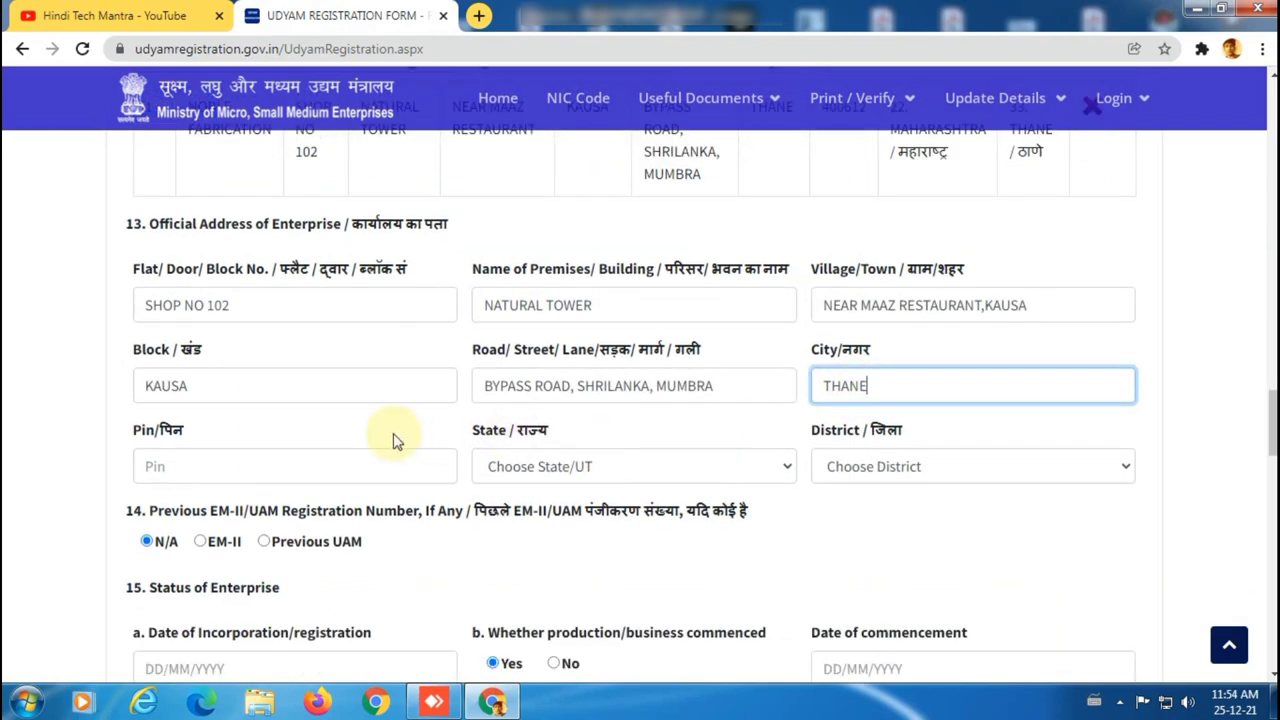
Give the official address PIN 400612, state Maharashtra and district Thane.
{"action": "left_click", "coordinate": [266, 464]}
{"action": "scroll", "coordinate": [266, 464], "scroll_direction": "up", "scroll_amount": 1}
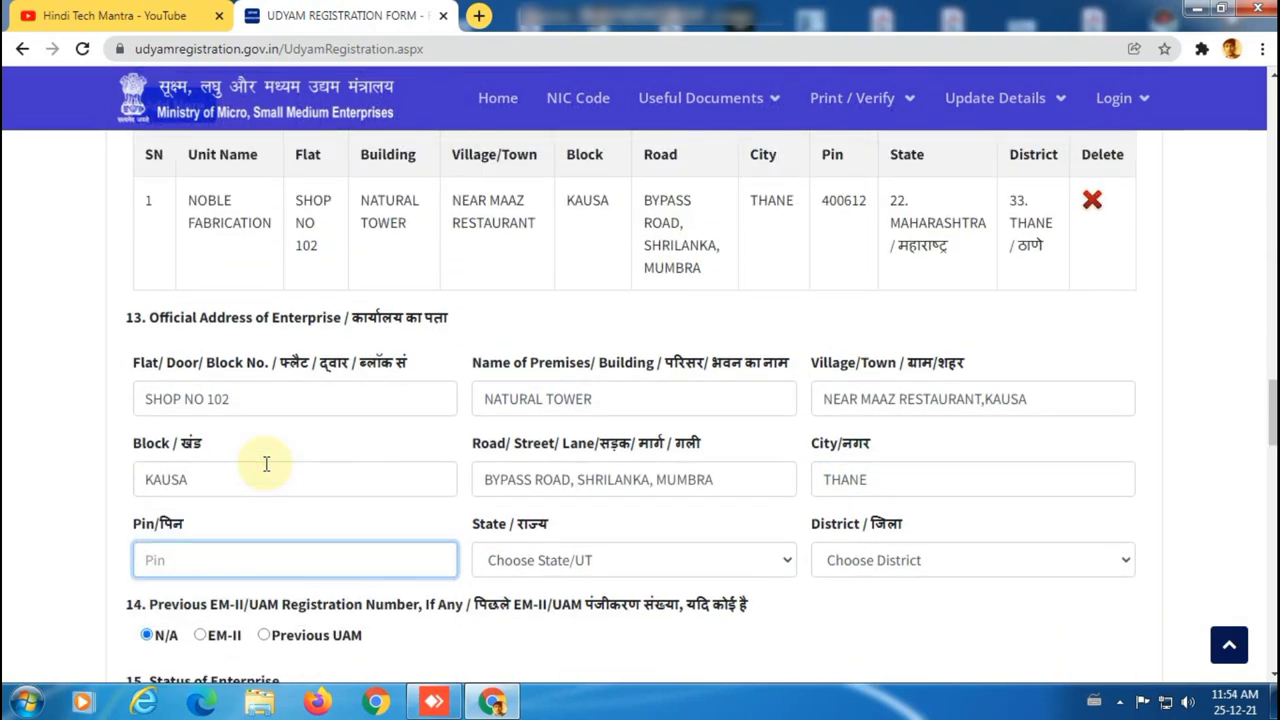
{"action": "type", "text": "400612"}
{"action": "left_click", "coordinate": [634, 560]}
{"action": "scroll", "coordinate": [616, 436], "scroll_direction": "down", "scroll_amount": 3}
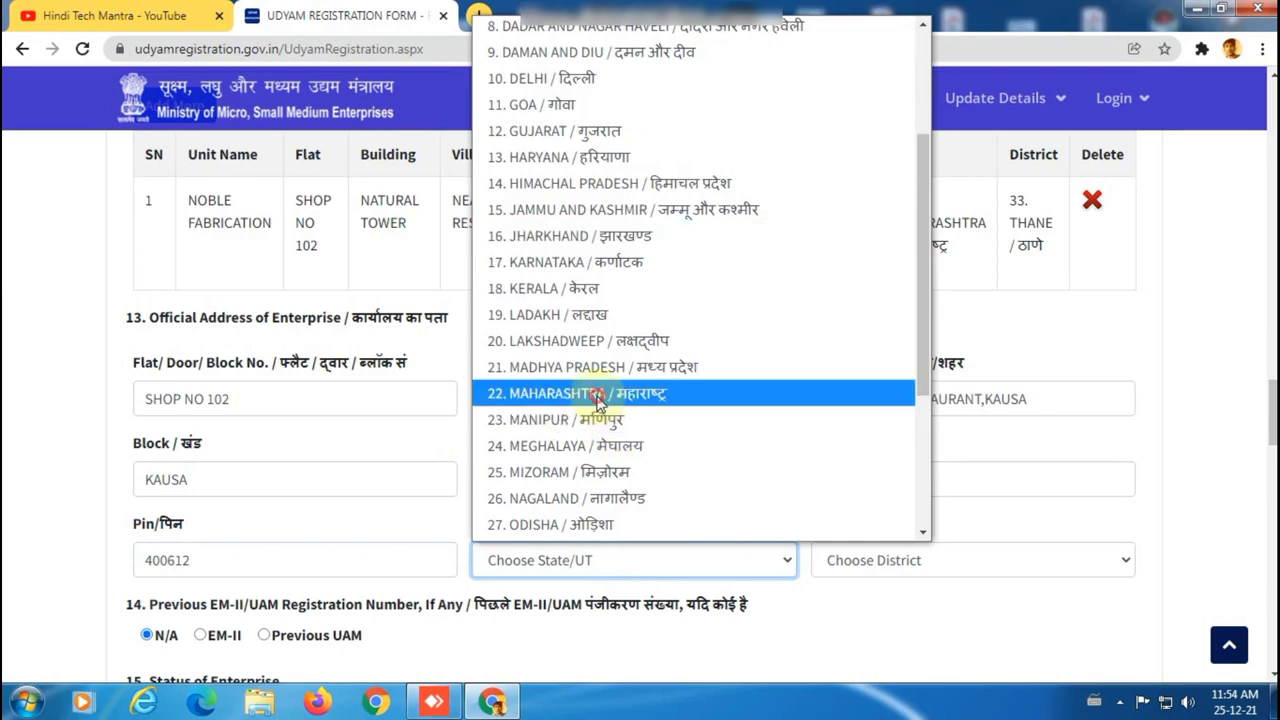
{"action": "left_click", "coordinate": [605, 392]}
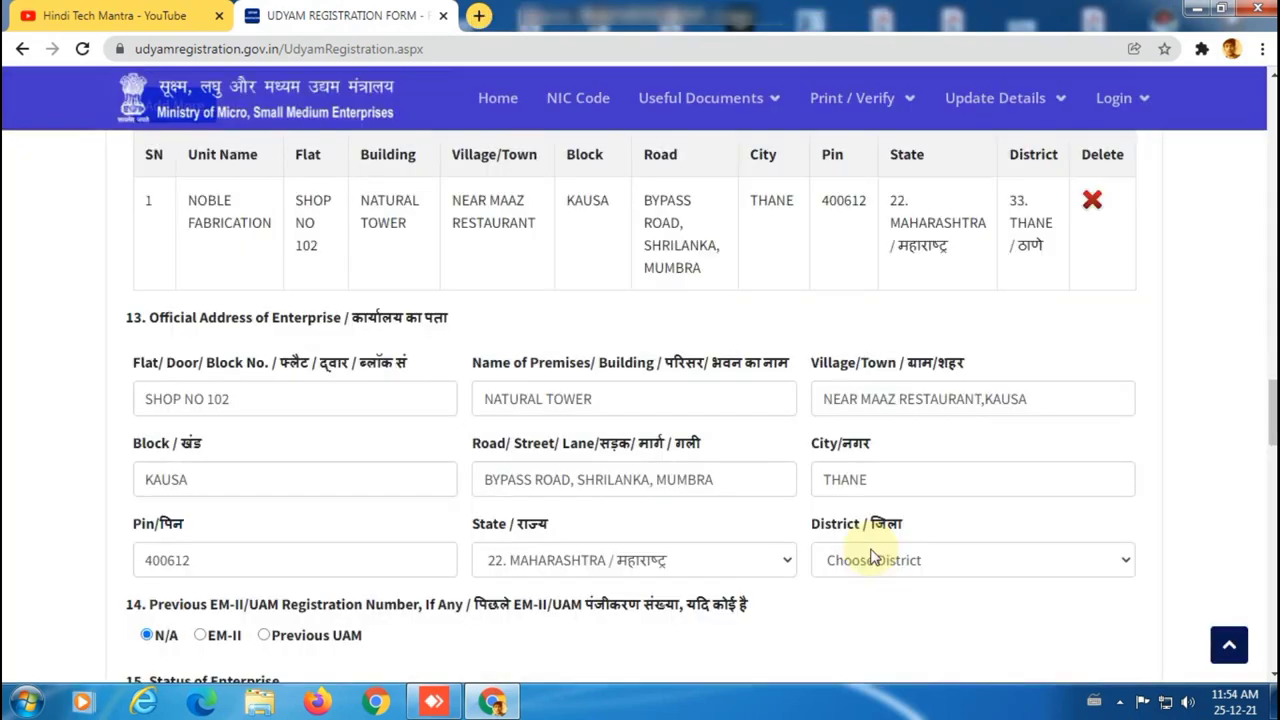
{"action": "left_click", "coordinate": [872, 560]}
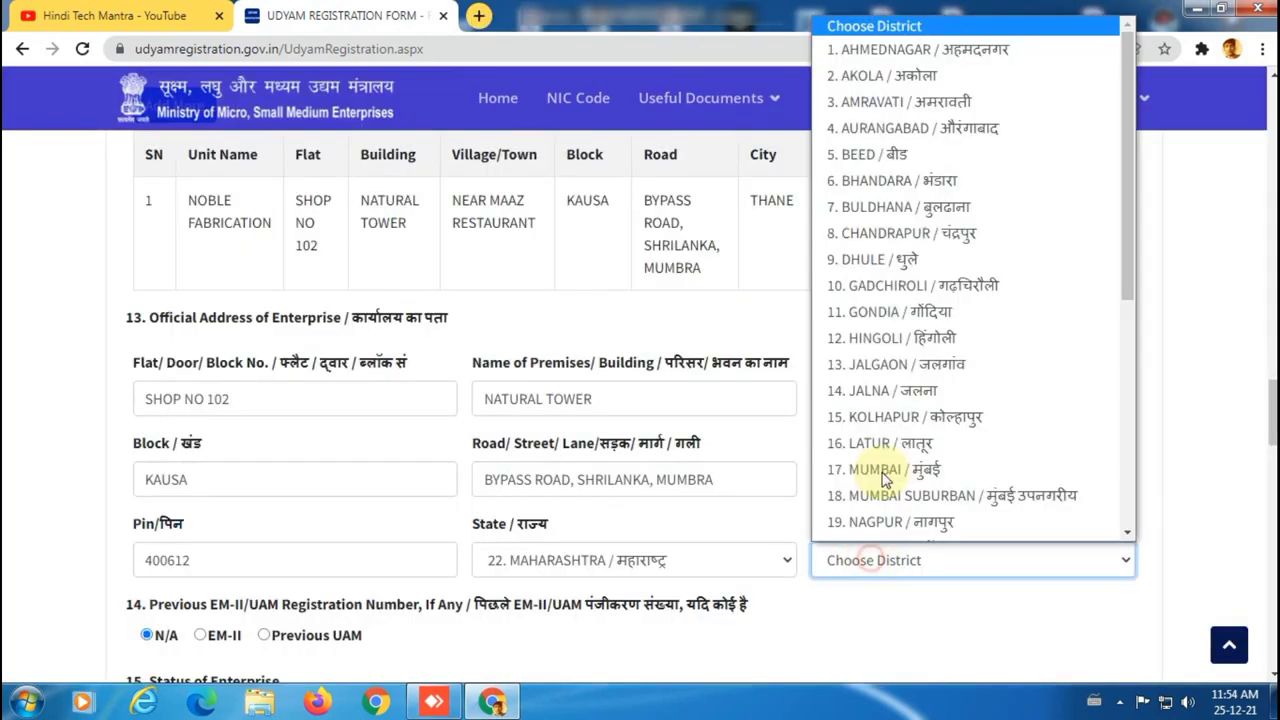
{"action": "scroll", "coordinate": [880, 480], "scroll_direction": "down", "scroll_amount": 5}
{"action": "left_click", "coordinate": [886, 449]}
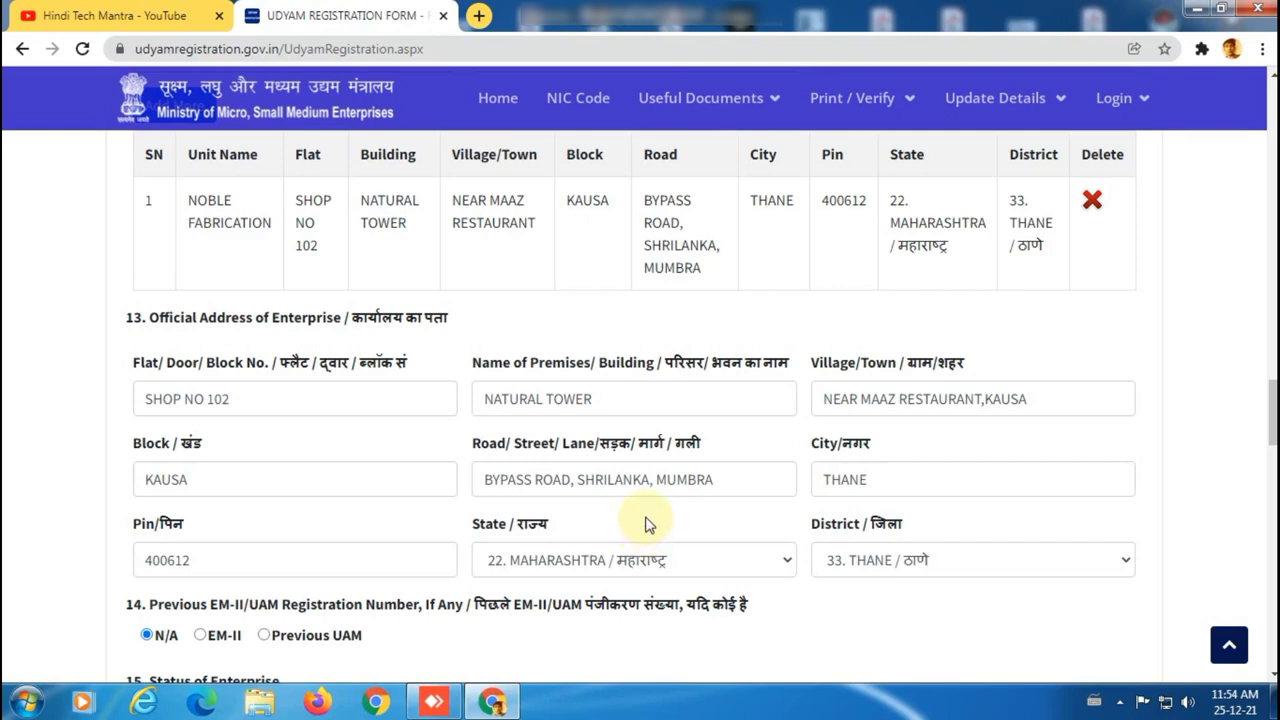
{"action": "scroll", "coordinate": [645, 525], "scroll_direction": "down", "scroll_amount": 2}
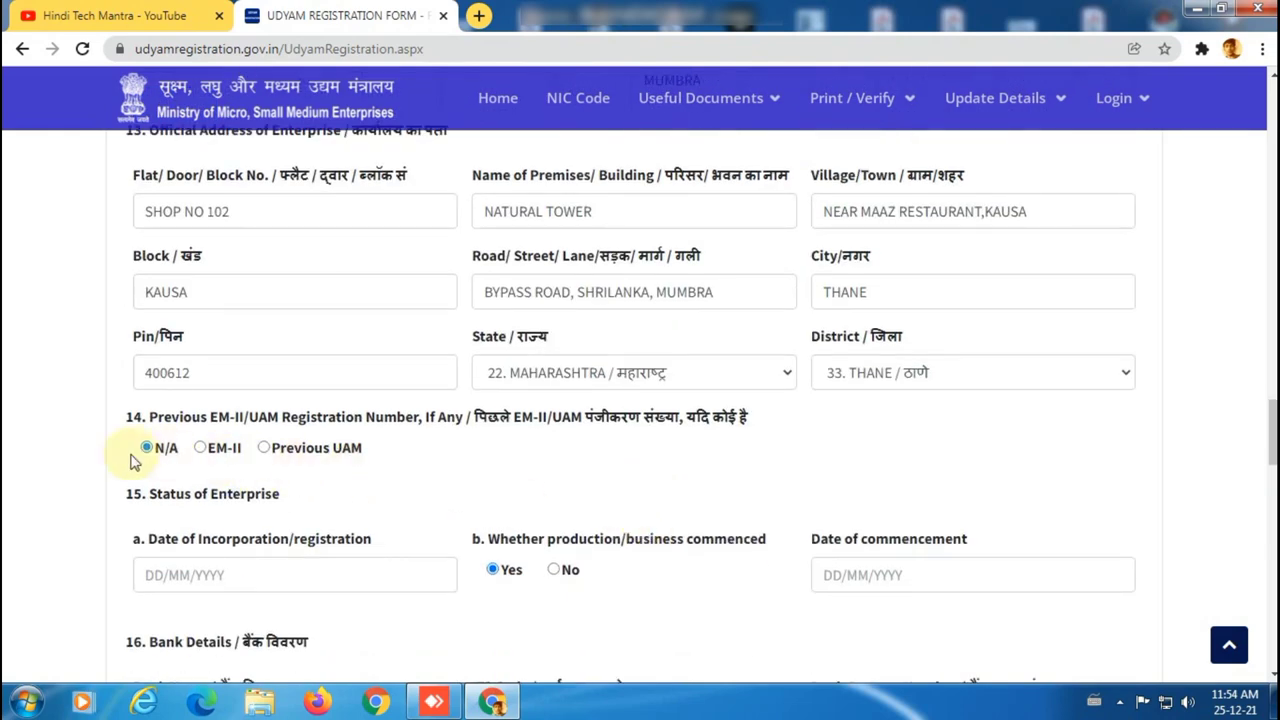
Set incorporation and commencement dates to 24/12/2021, clearing the future-date warning.
{"action": "scroll", "coordinate": [297, 492], "scroll_direction": "down", "scroll_amount": 2}
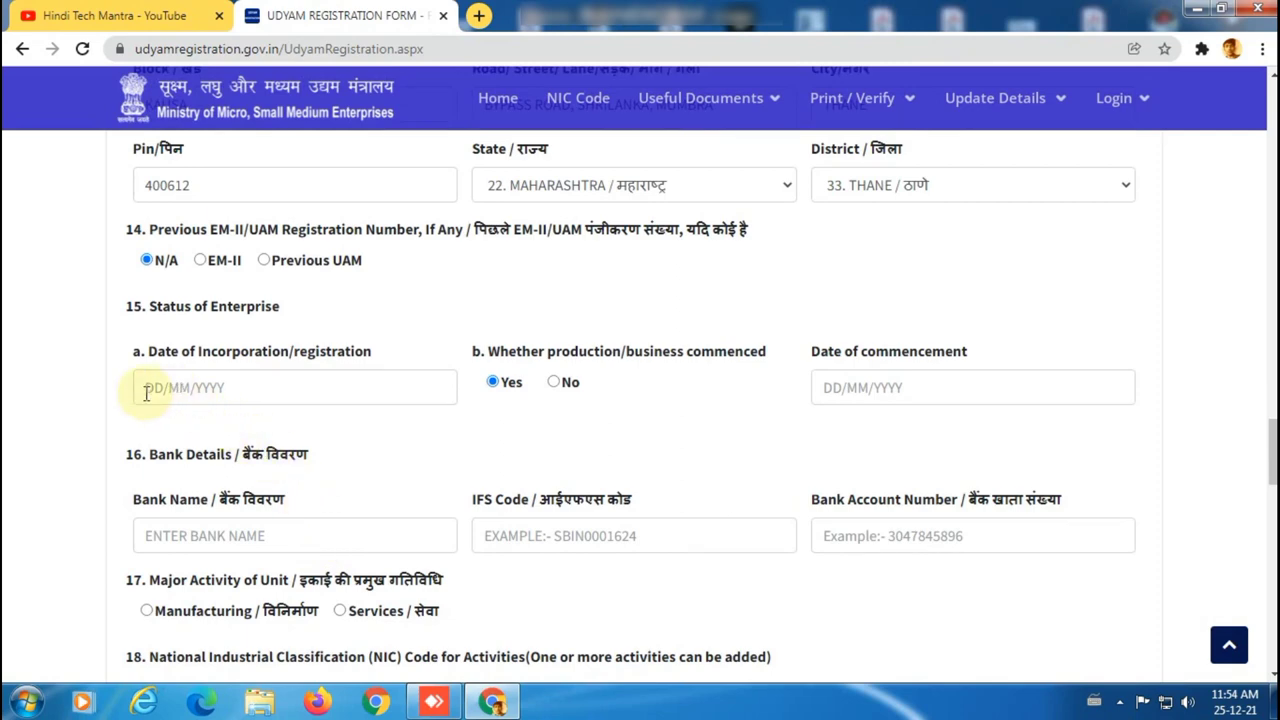
{"action": "left_click", "coordinate": [146, 392]}
{"action": "left_click", "coordinate": [183, 516]}
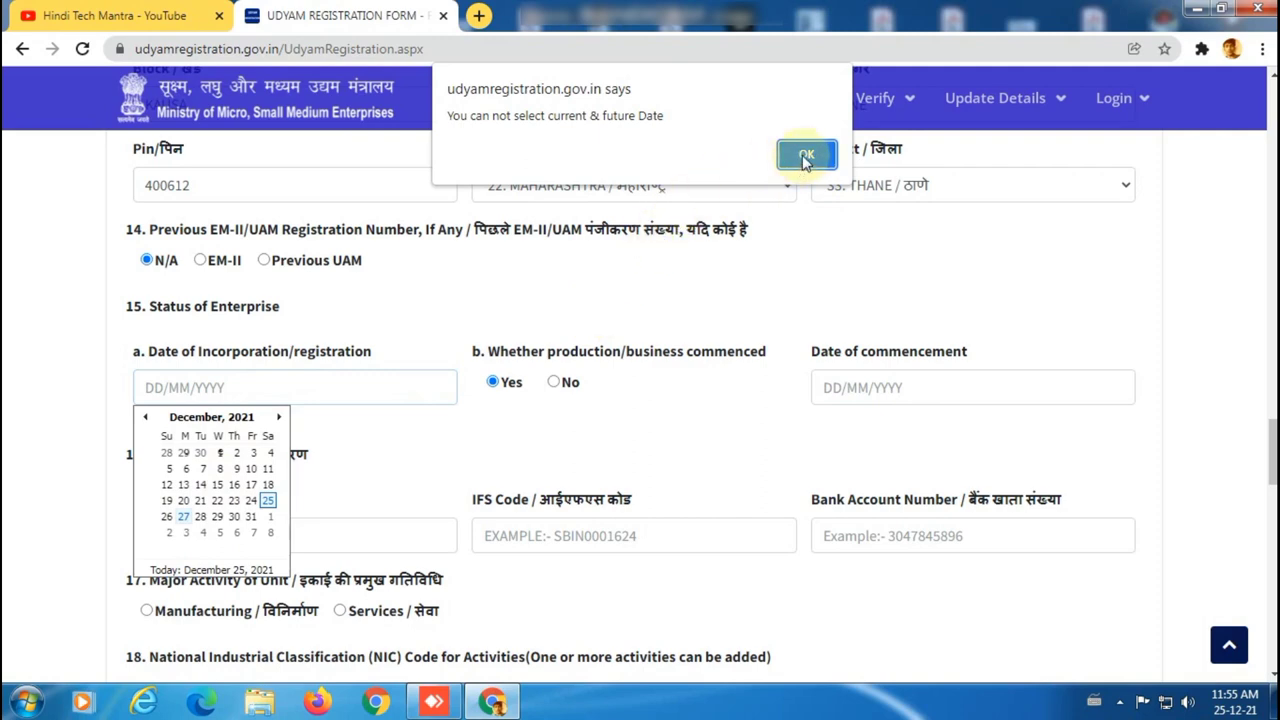
{"action": "left_click", "coordinate": [806, 156]}
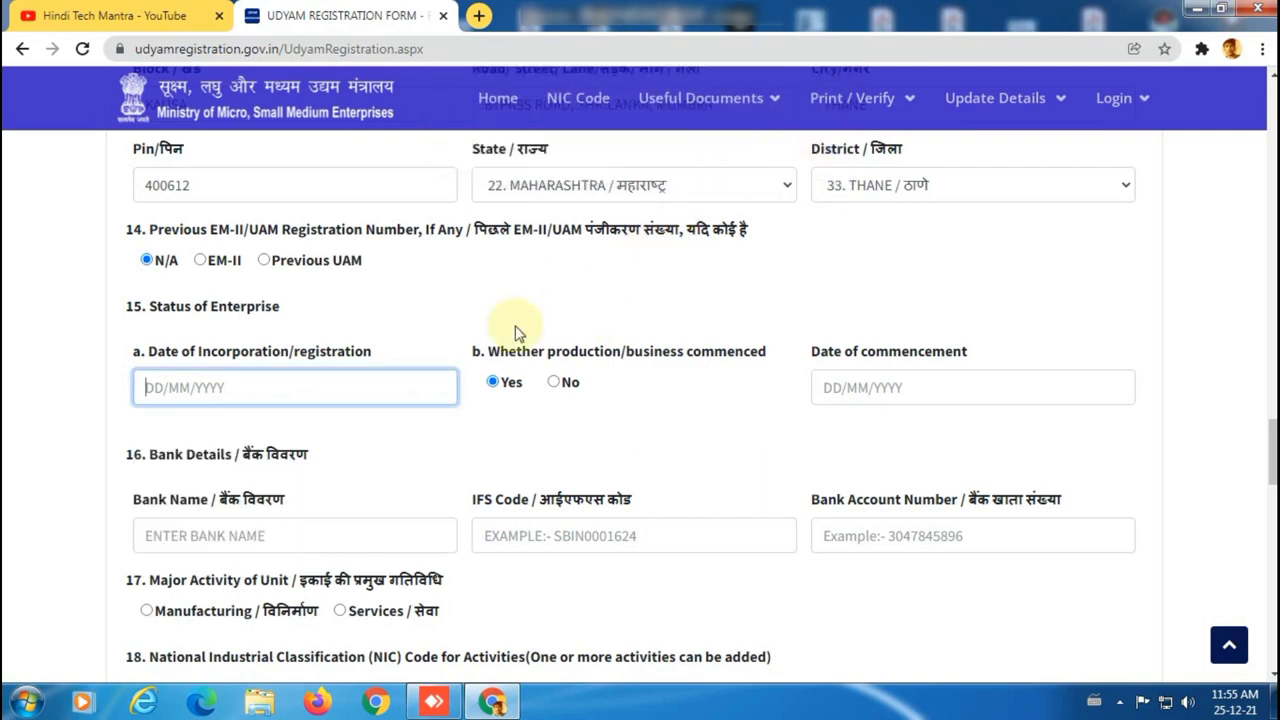
{"action": "left_click", "coordinate": [272, 392]}
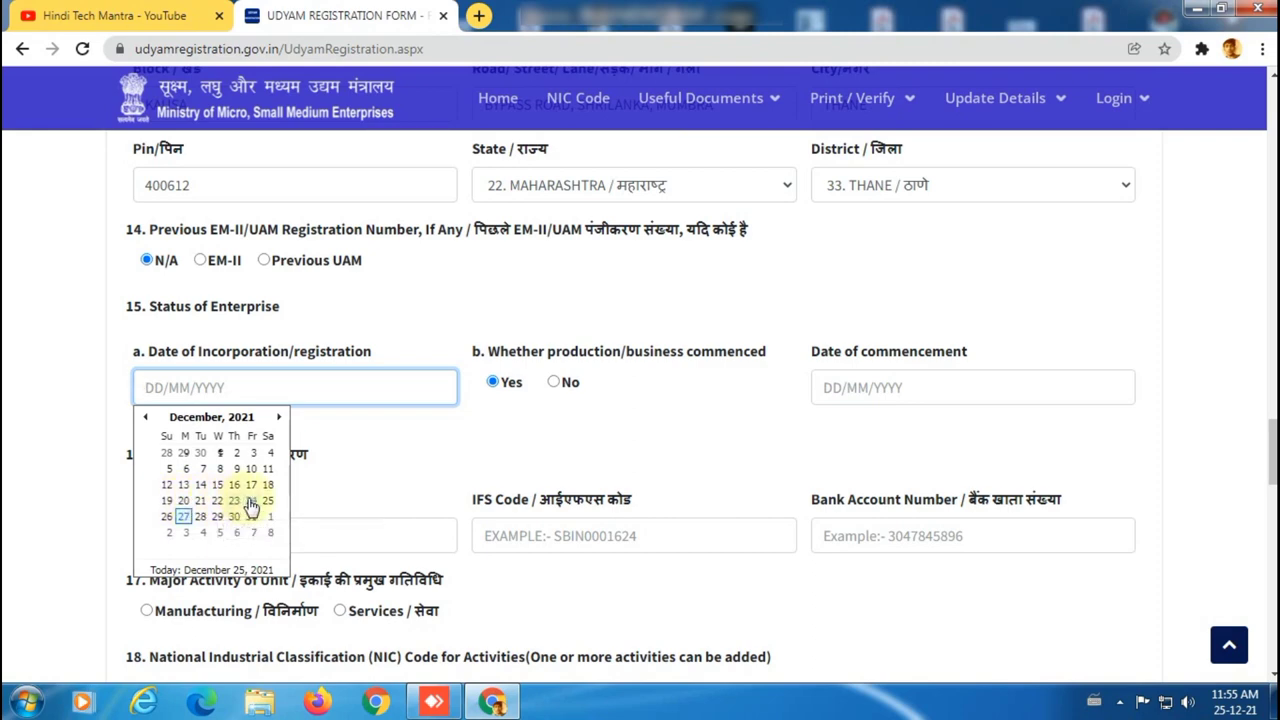
{"action": "left_click", "coordinate": [251, 500]}
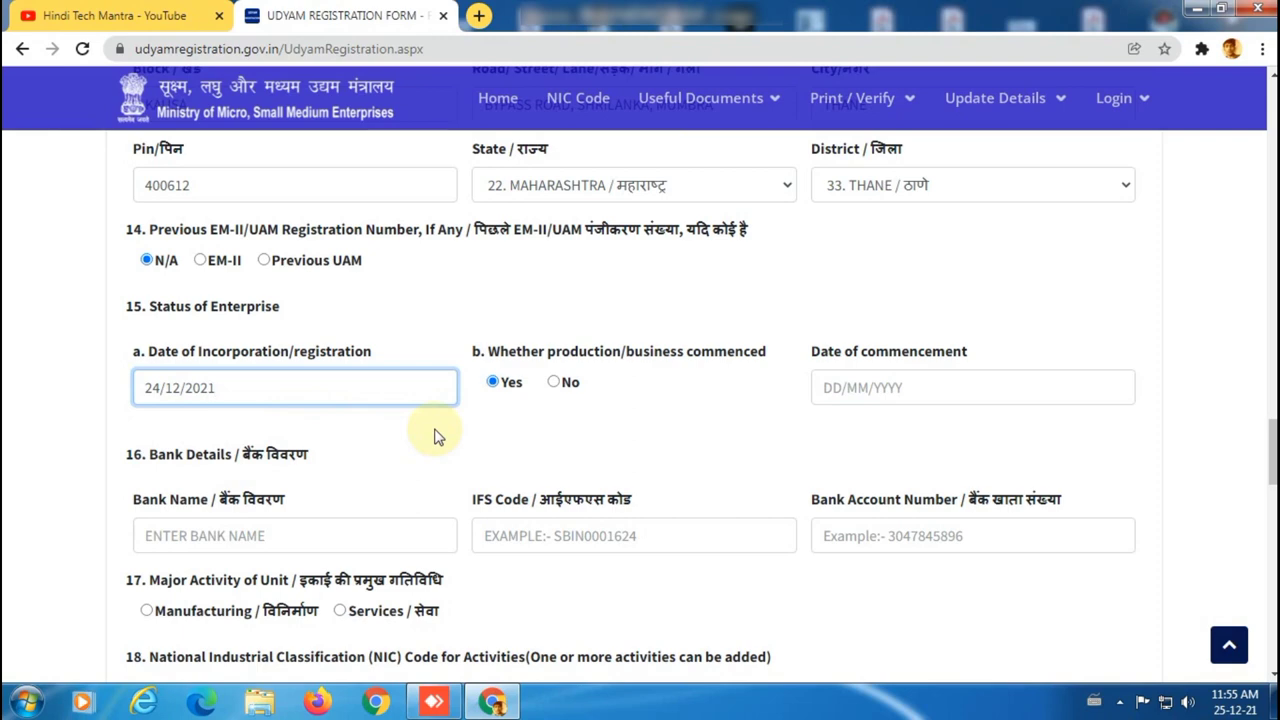
{"action": "left_click", "coordinate": [836, 388]}
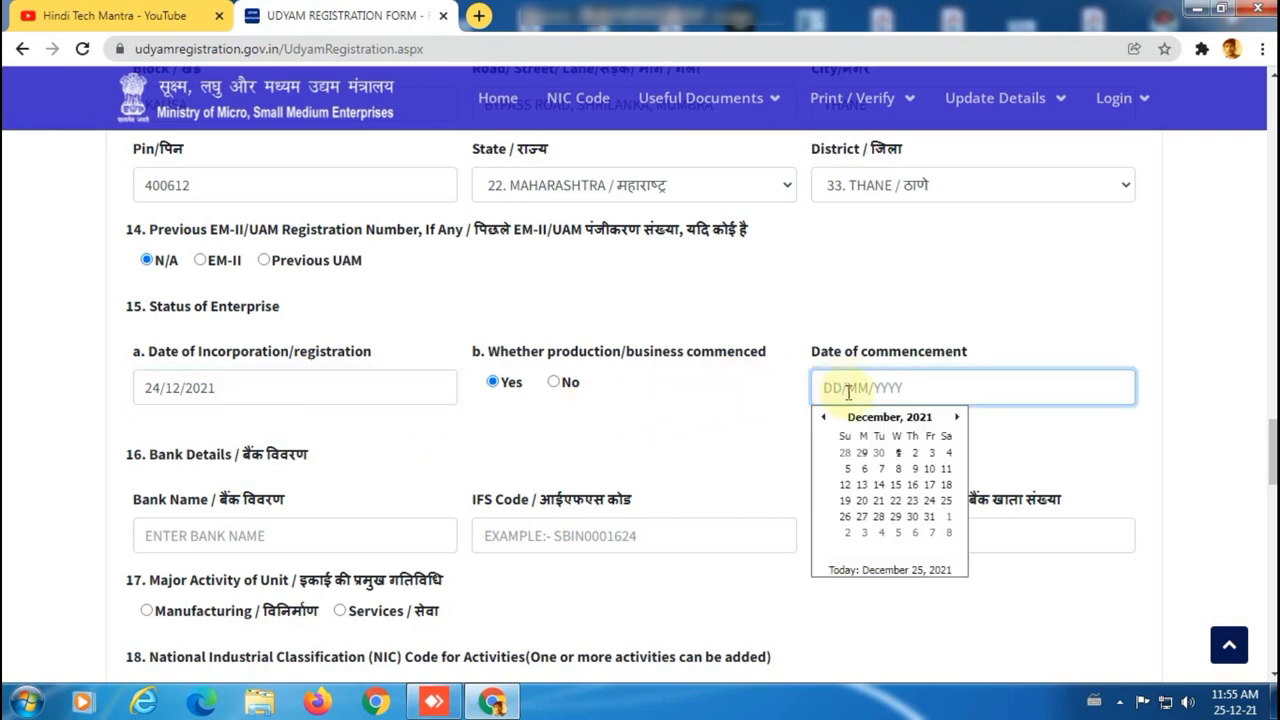
{"action": "left_click", "coordinate": [929, 500]}
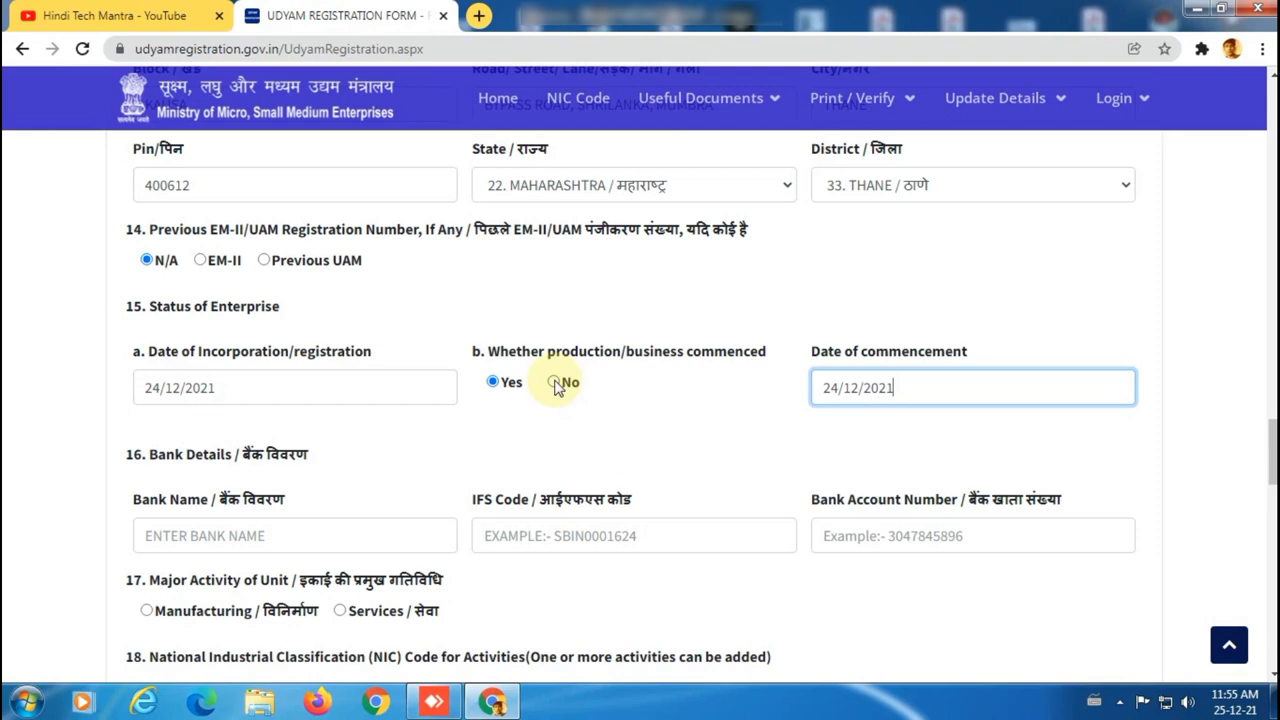
{"action": "scroll", "coordinate": [557, 388], "scroll_direction": "down", "scroll_amount": 1}
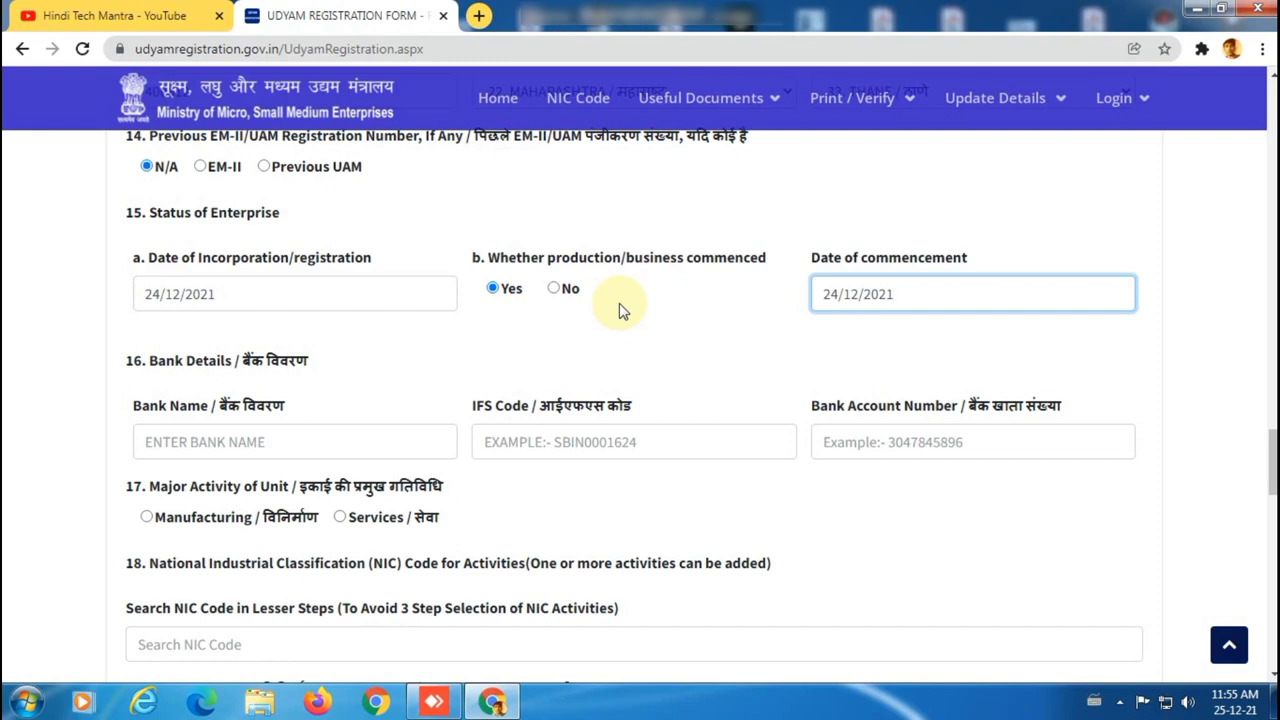
Enter bank name KOTAK MAHINDRA BANK LIMITED, the branch IFS code and the account number.
{"action": "left_click", "coordinate": [322, 442]}
{"action": "type", "text": "K"}
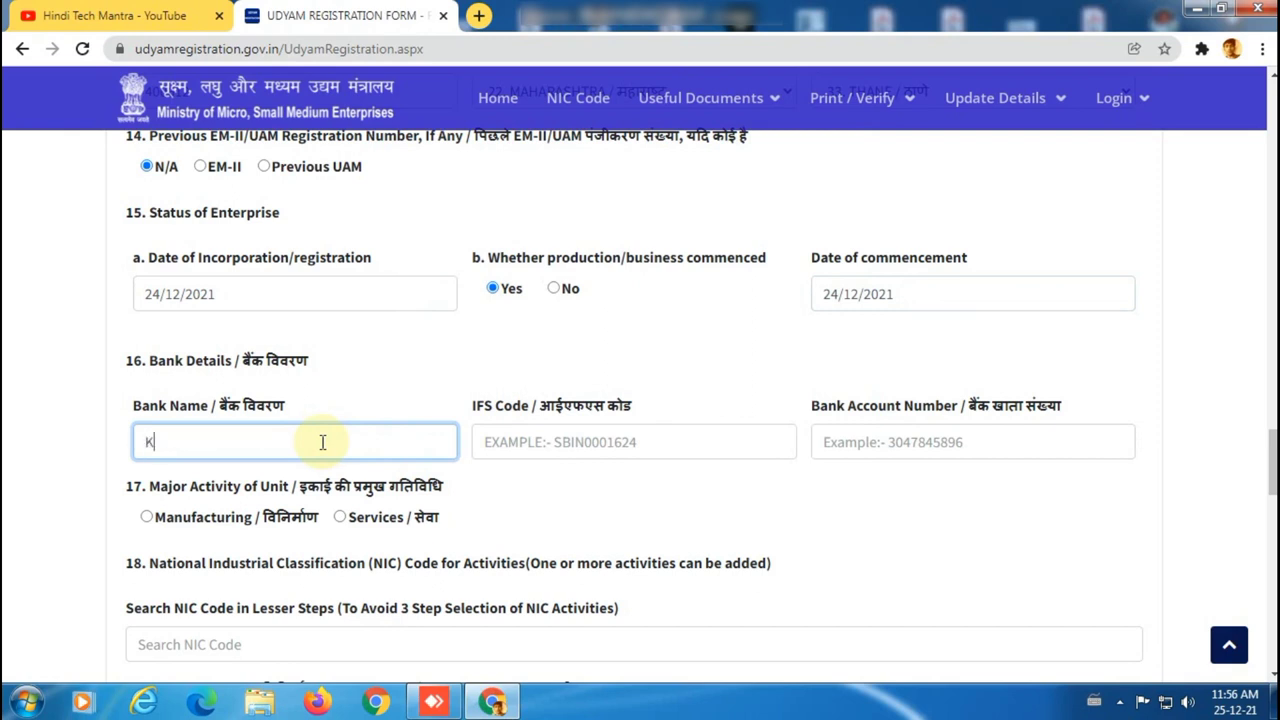
{"action": "type", "text": "OTAK MAHINDRA"}
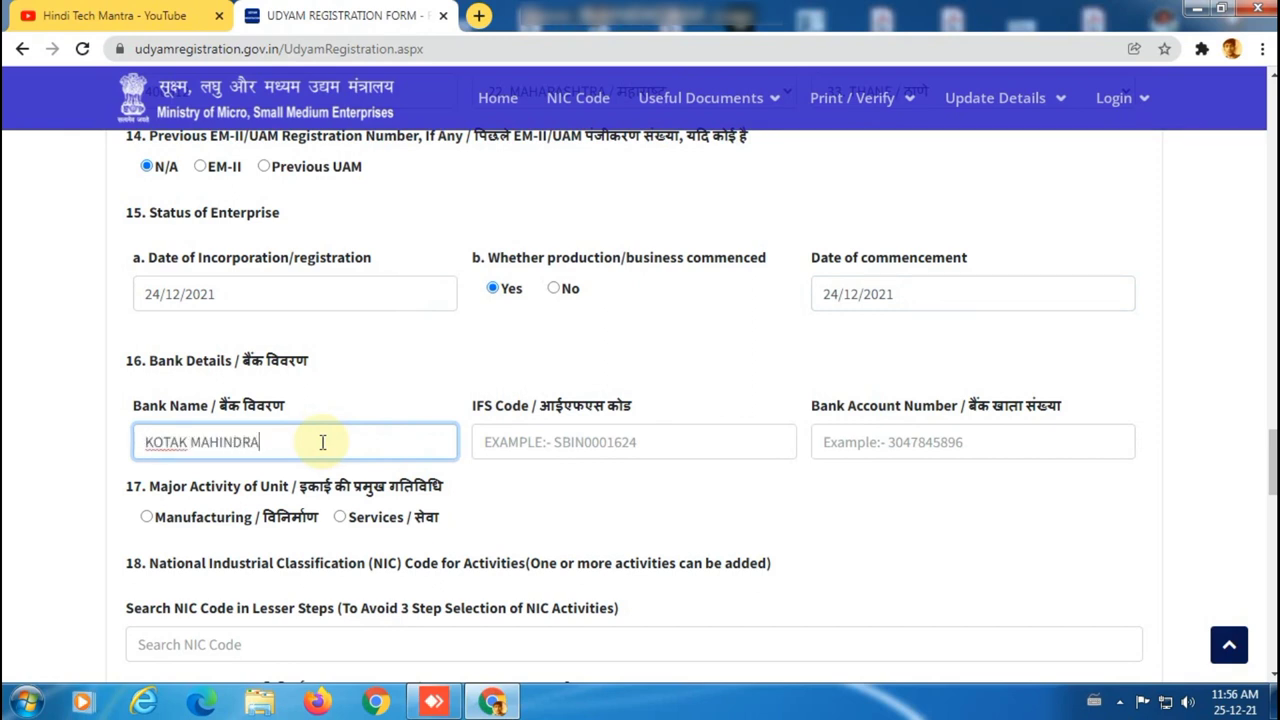
{"action": "type", "text": " BANK LIMITED"}
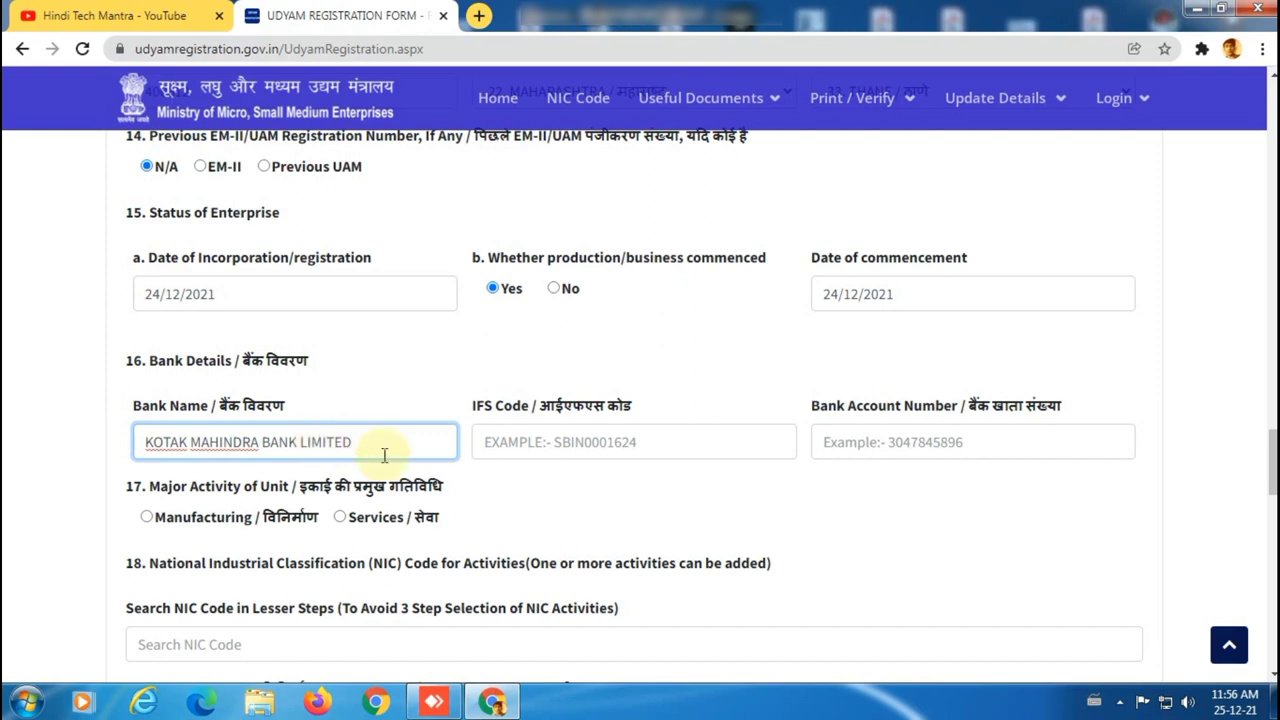
{"action": "left_click", "coordinate": [558, 441]}
{"action": "type", "text": "KKBK"}
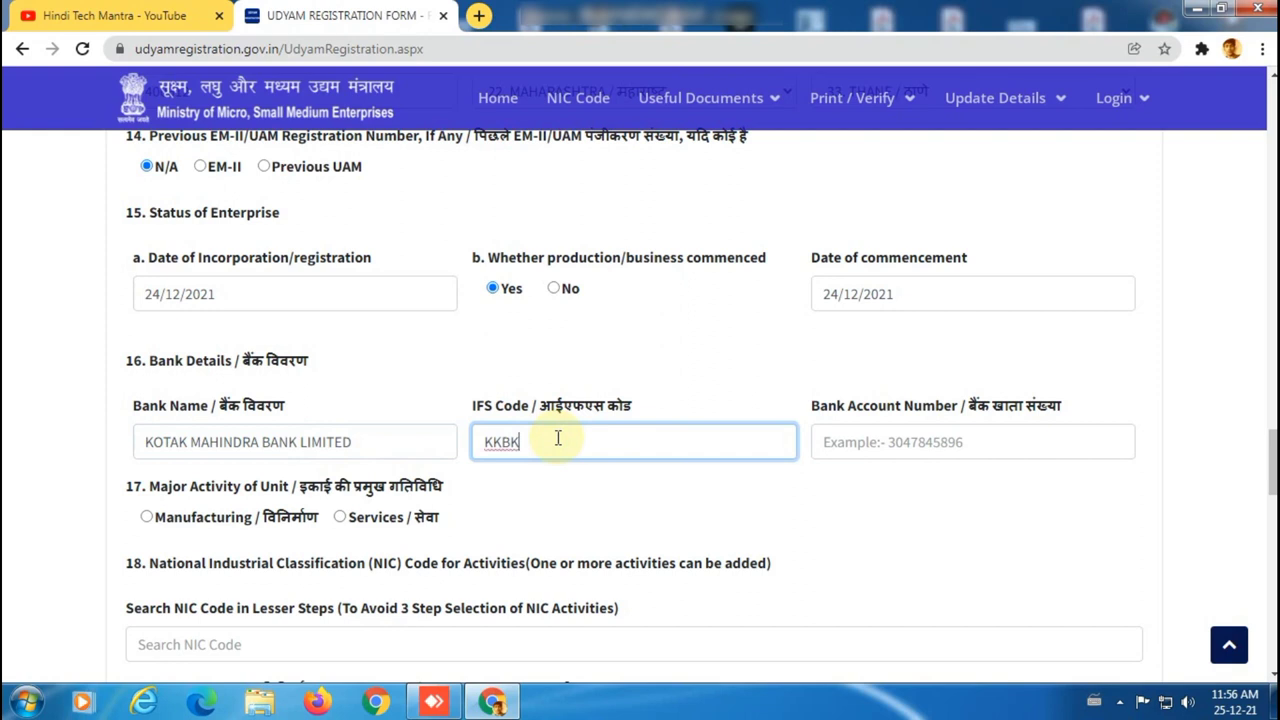
{"action": "type", "text": "0000"}
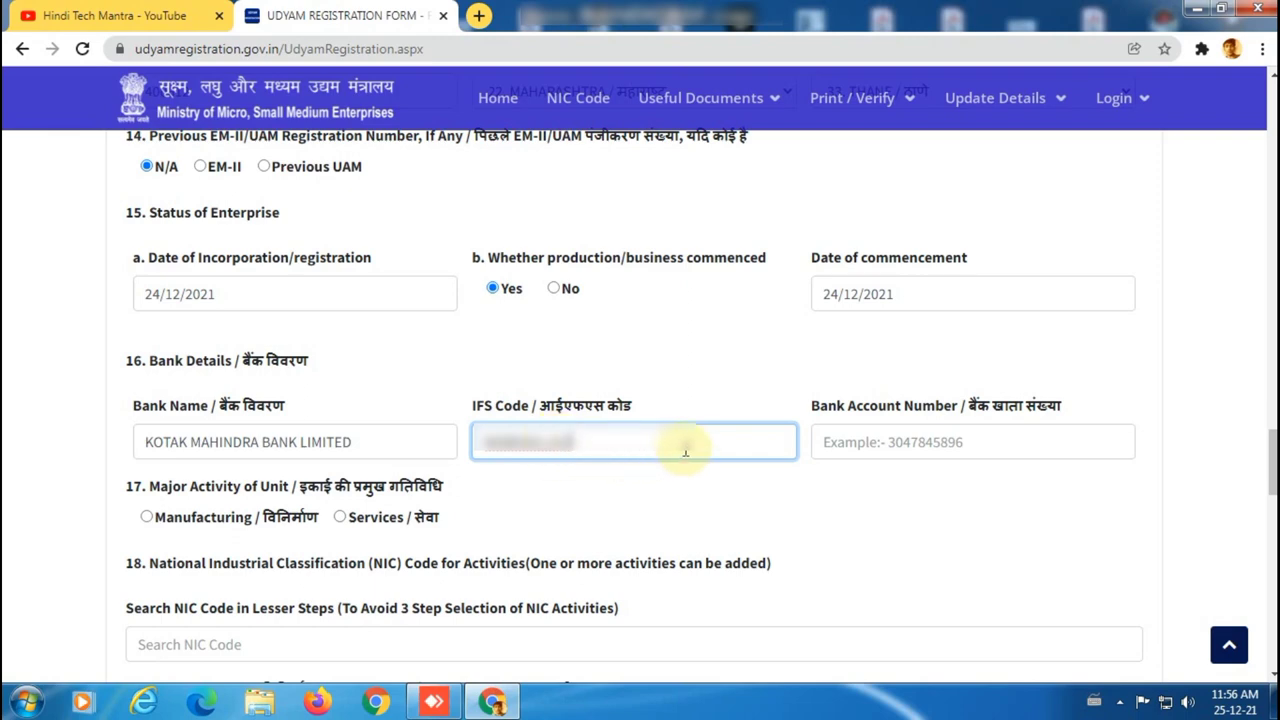
{"action": "left_click", "coordinate": [902, 441]}
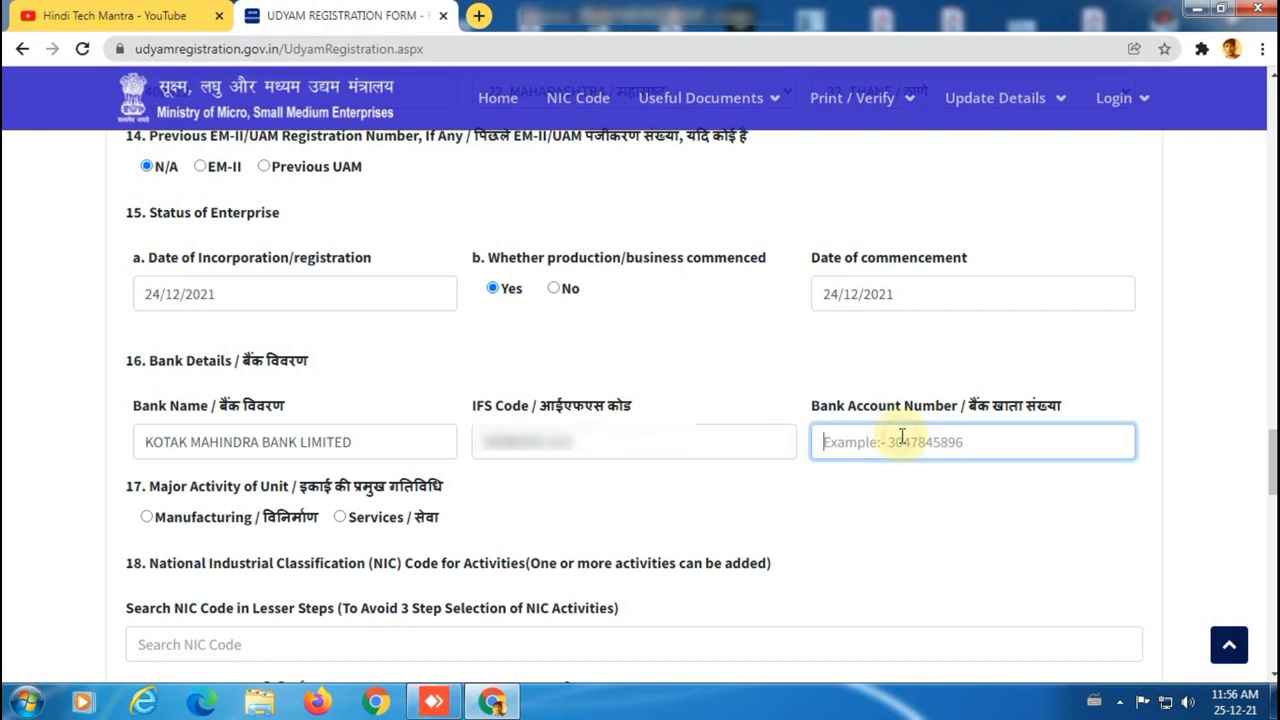
{"action": "type", "text": "1234"}
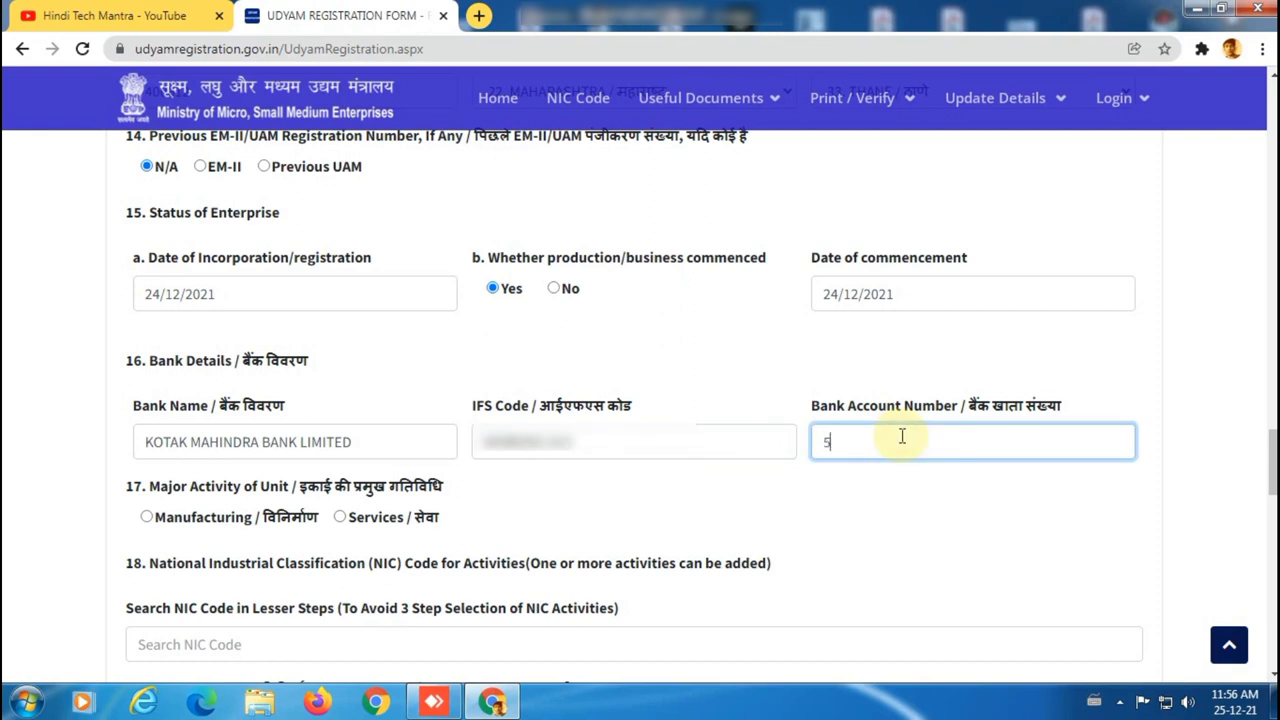
{"action": "type", "text": "567890"}
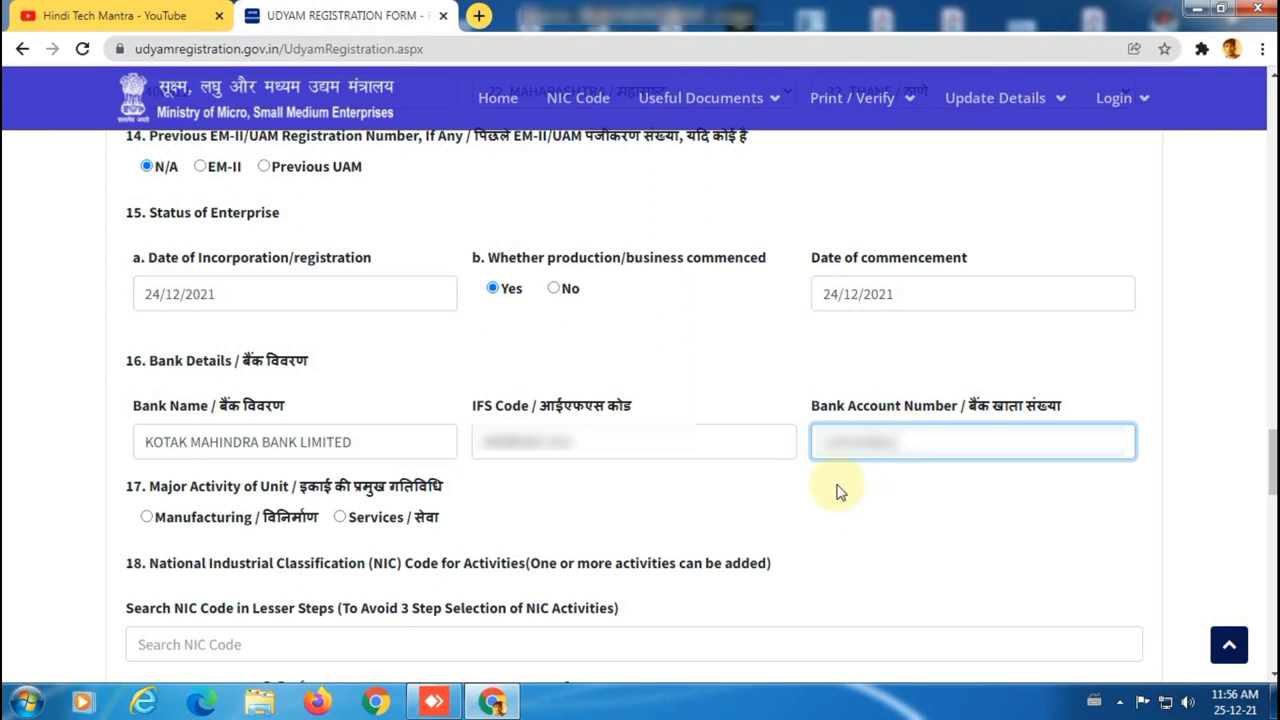
{"action": "scroll", "coordinate": [849, 482], "scroll_direction": "down", "scroll_amount": 2}
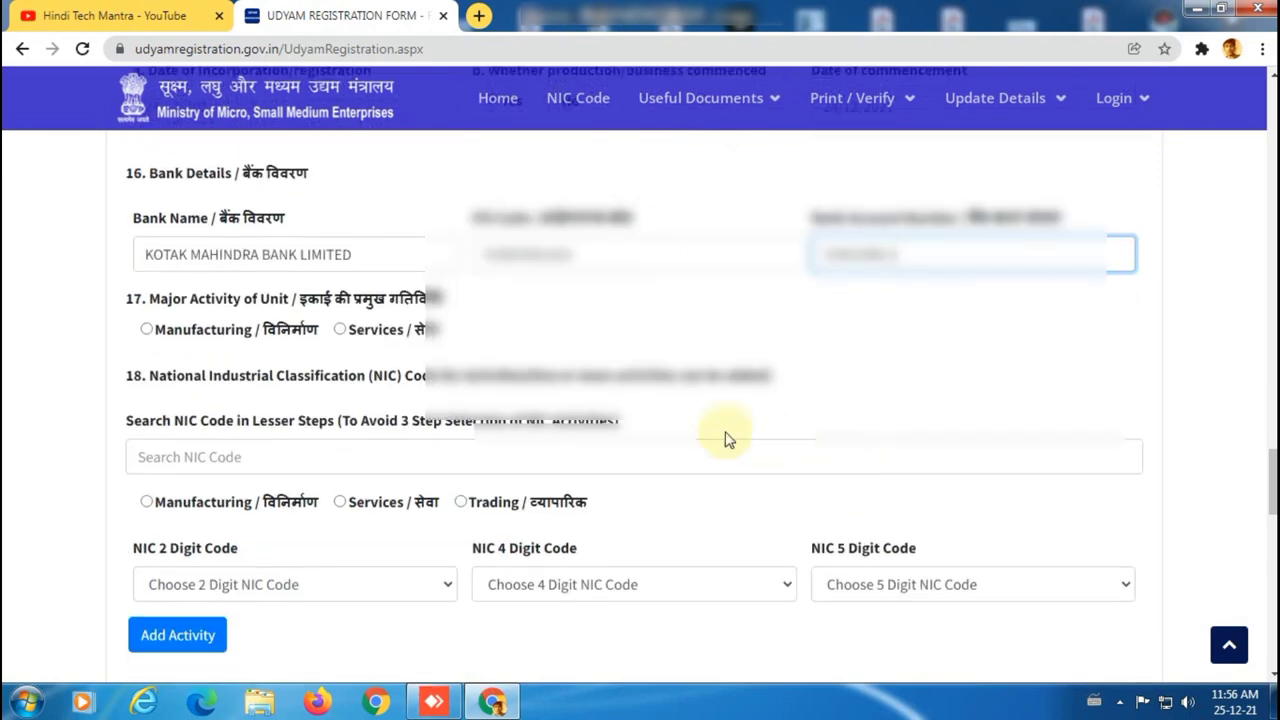
Choose Manufacturing, search 'FABRICA' and add NIC code 16222 as an activity.
{"action": "left_click", "coordinate": [147, 330]}
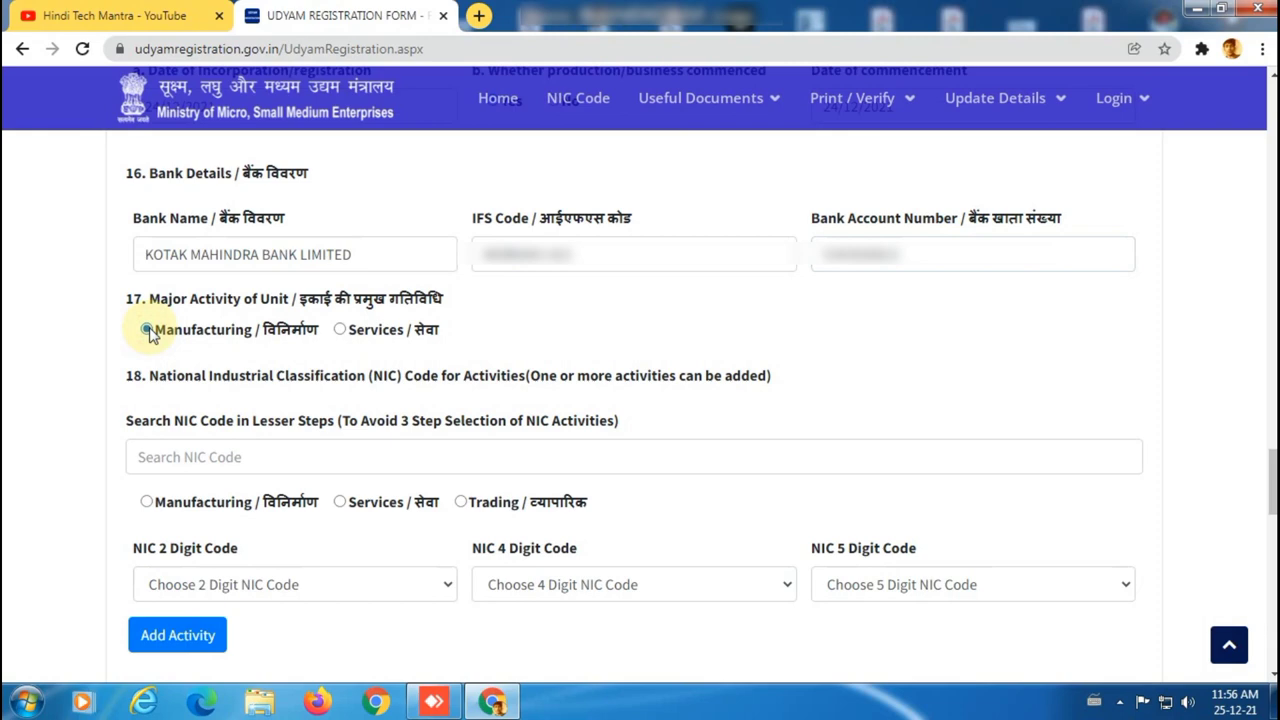
{"action": "left_click", "coordinate": [218, 450]}
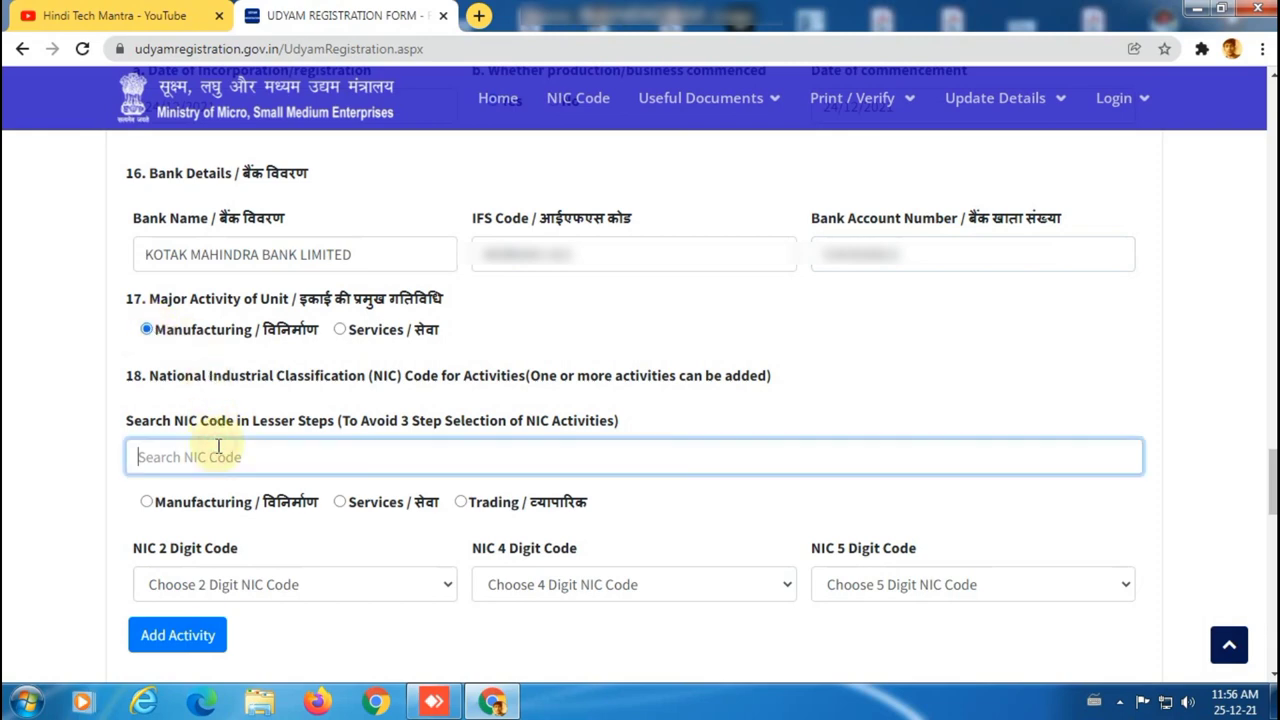
{"action": "type", "text": "FA"}
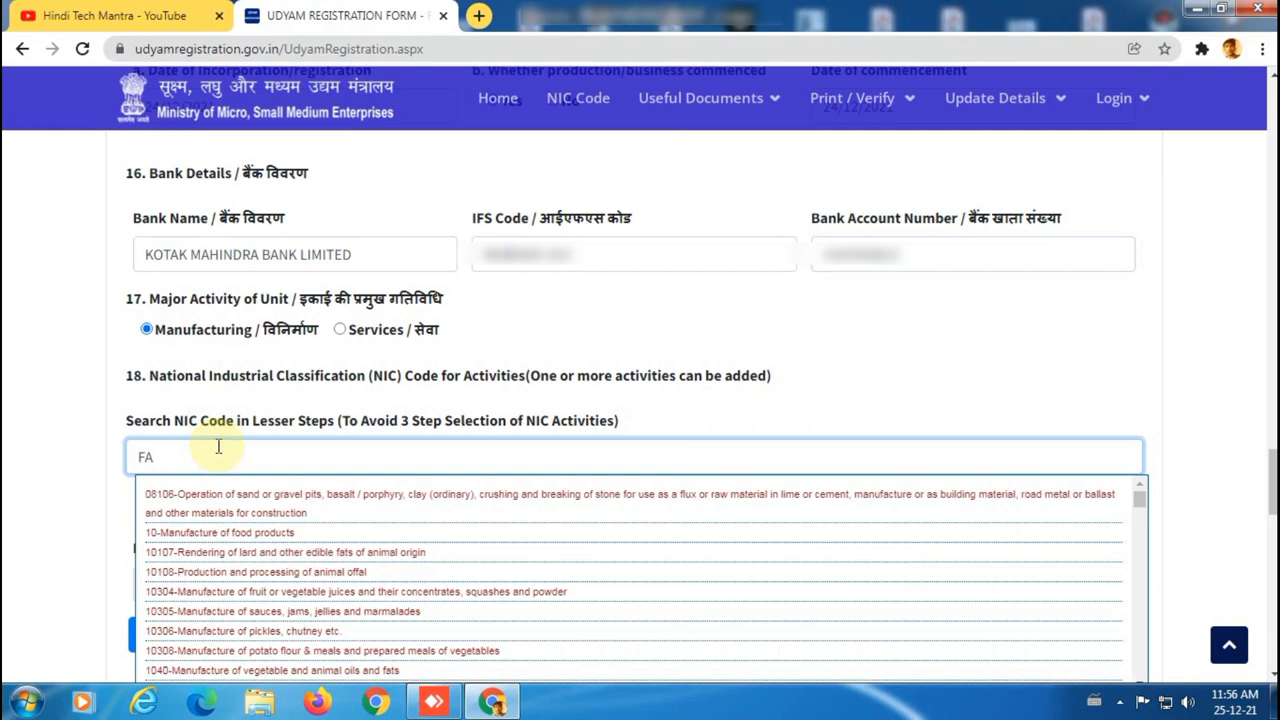
{"action": "type", "text": "BRI"}
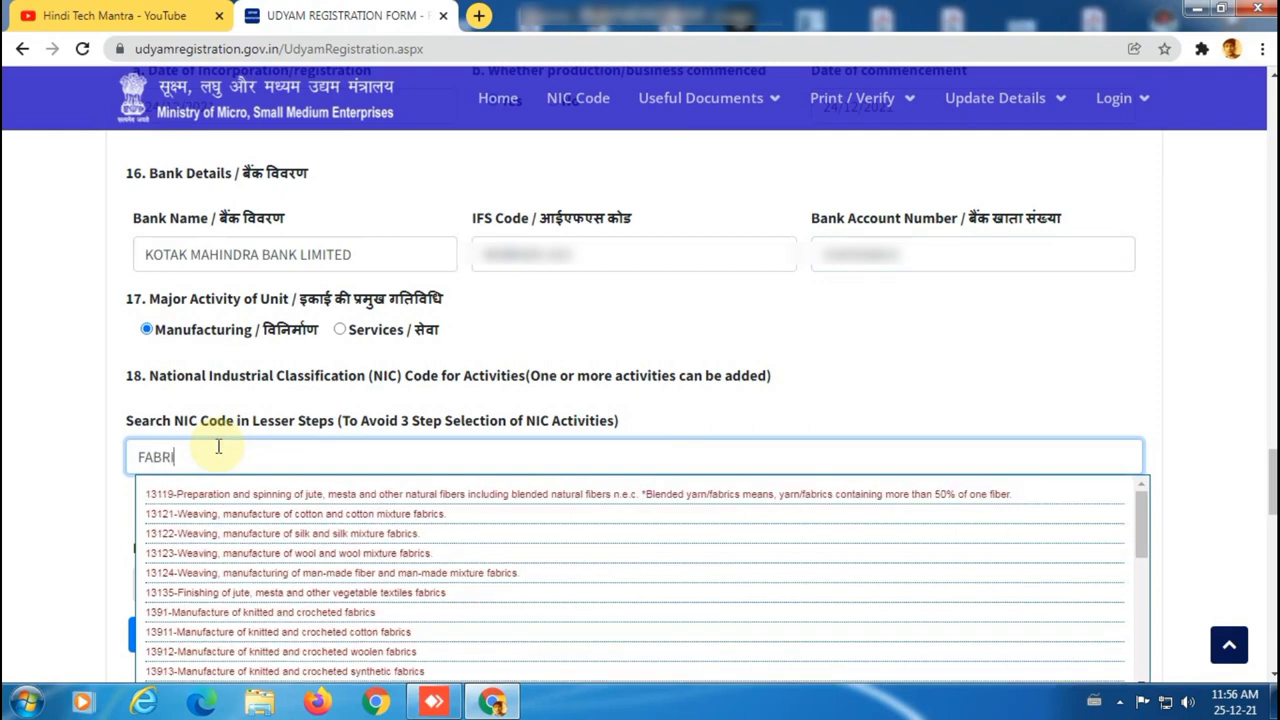
{"action": "type", "text": "CA"}
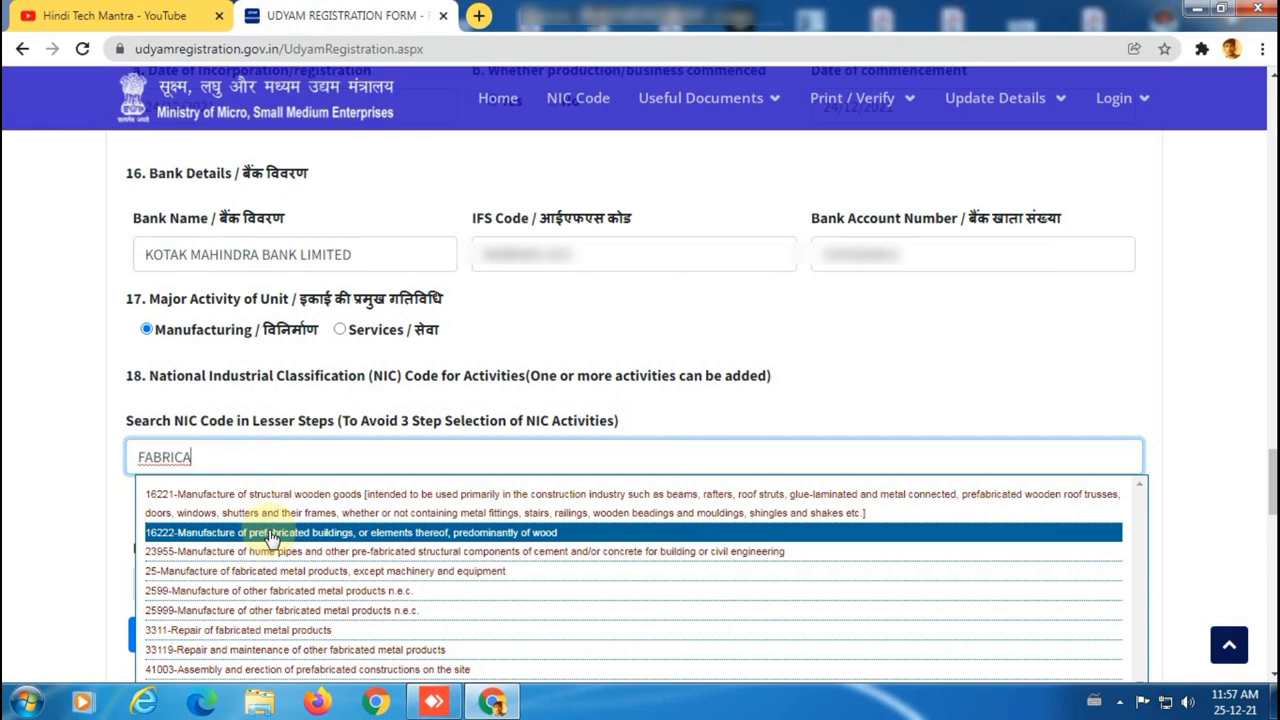
{"action": "left_click", "coordinate": [270, 534]}
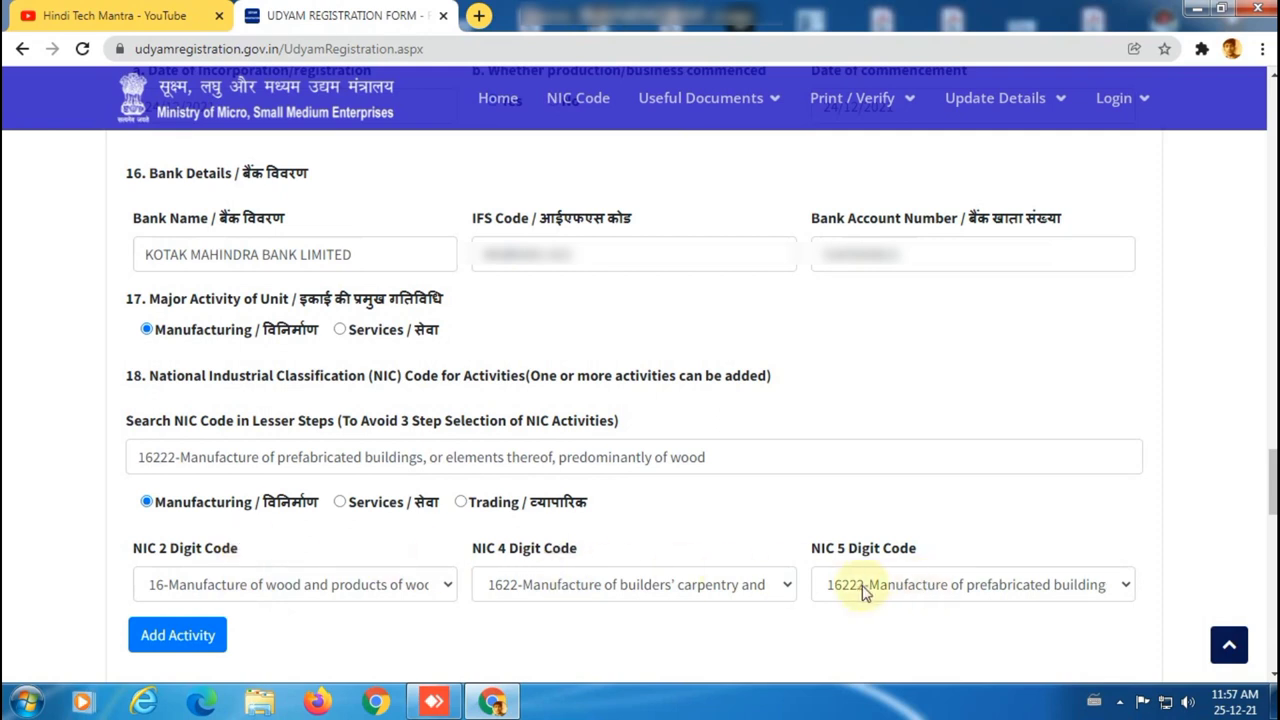
{"action": "scroll", "coordinate": [603, 609], "scroll_direction": "down", "scroll_amount": 1}
{"action": "scroll", "coordinate": [603, 609], "scroll_direction": "down", "scroll_amount": 1}
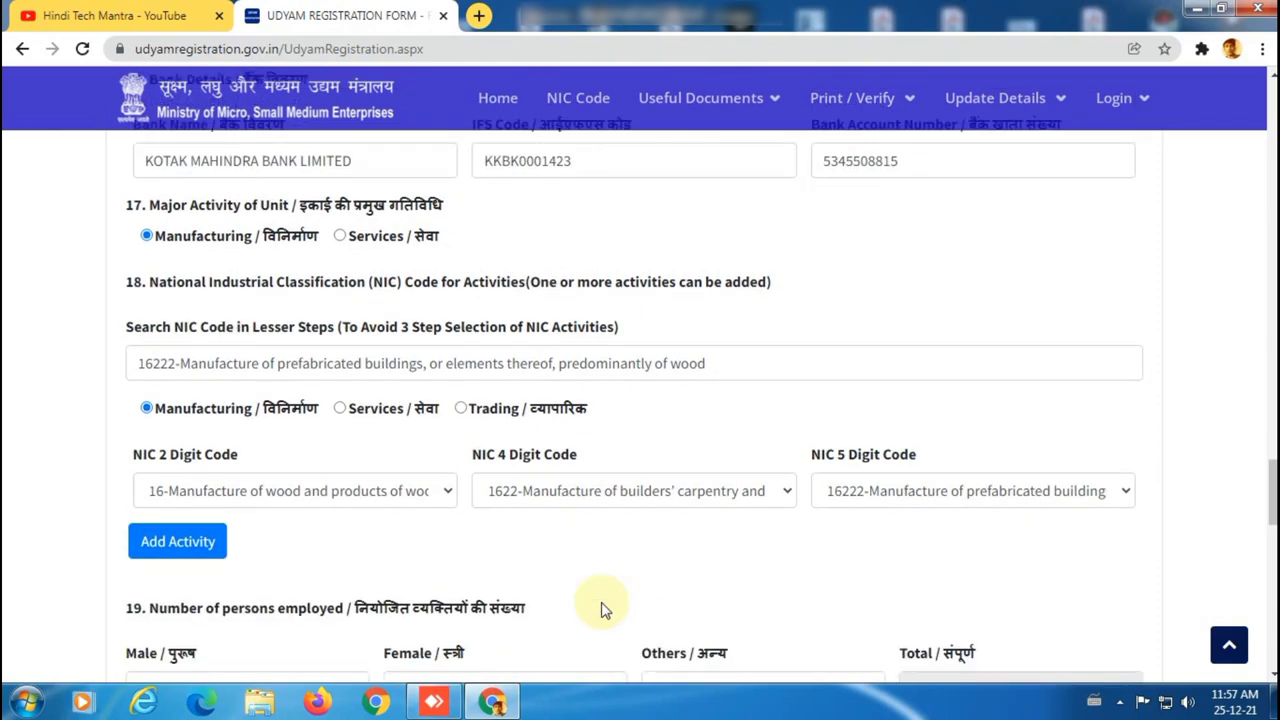
{"action": "left_click", "coordinate": [177, 546]}
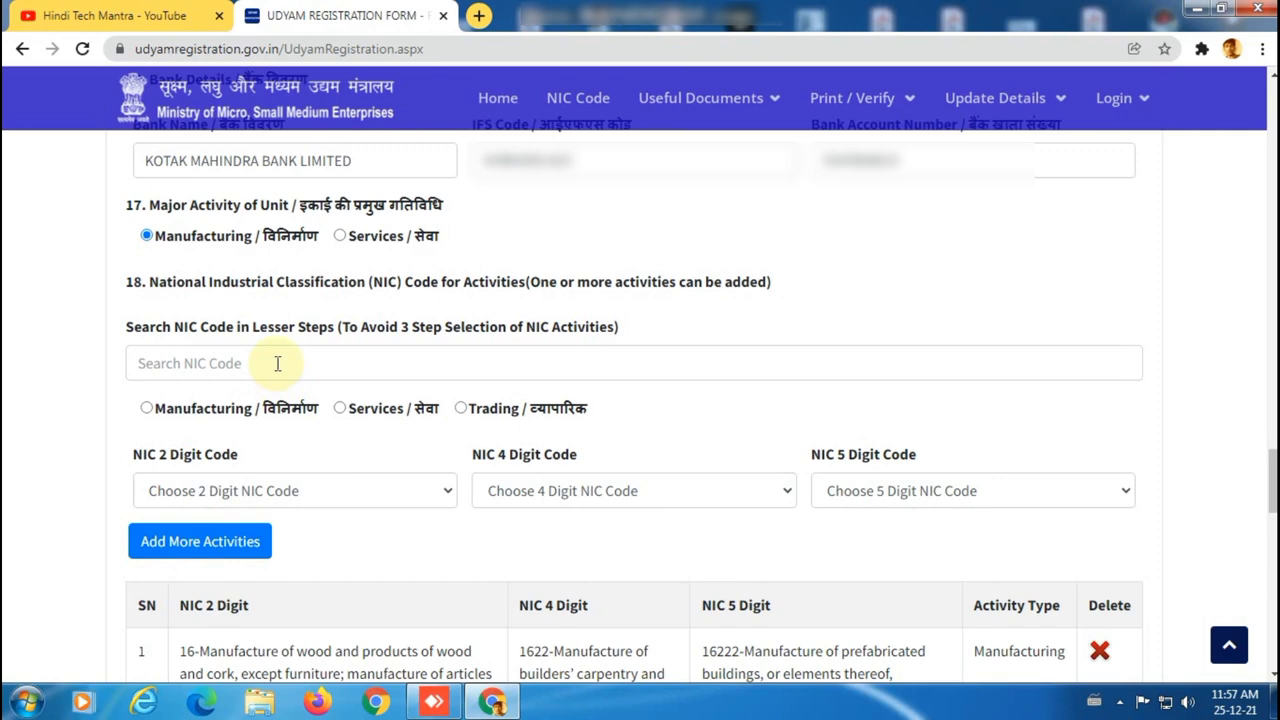
Search 'FABRICAT', choose NIC code 25 and 4-digit code 2599, then list 5-digit codes.
{"action": "left_click", "coordinate": [277, 363]}
{"action": "type", "text": "FABR"}
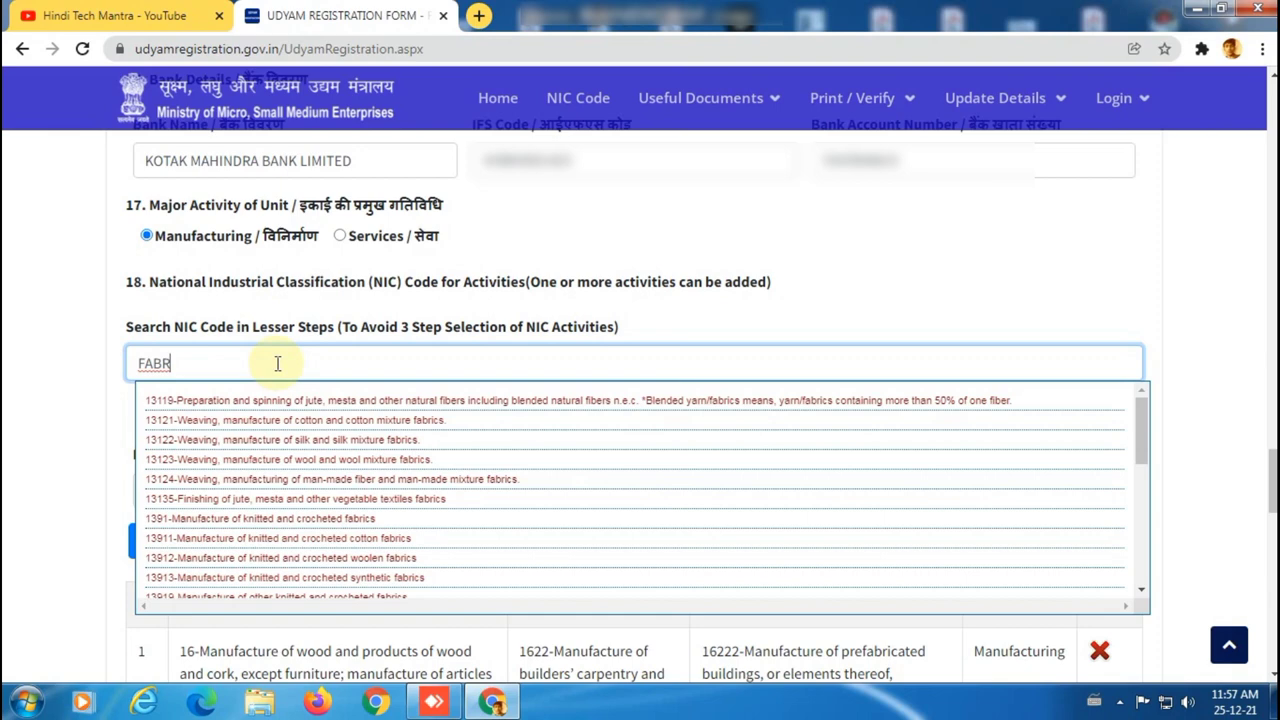
{"action": "type", "text": "IC"}
{"action": "scroll", "coordinate": [277, 400], "scroll_direction": "down", "scroll_amount": 1}
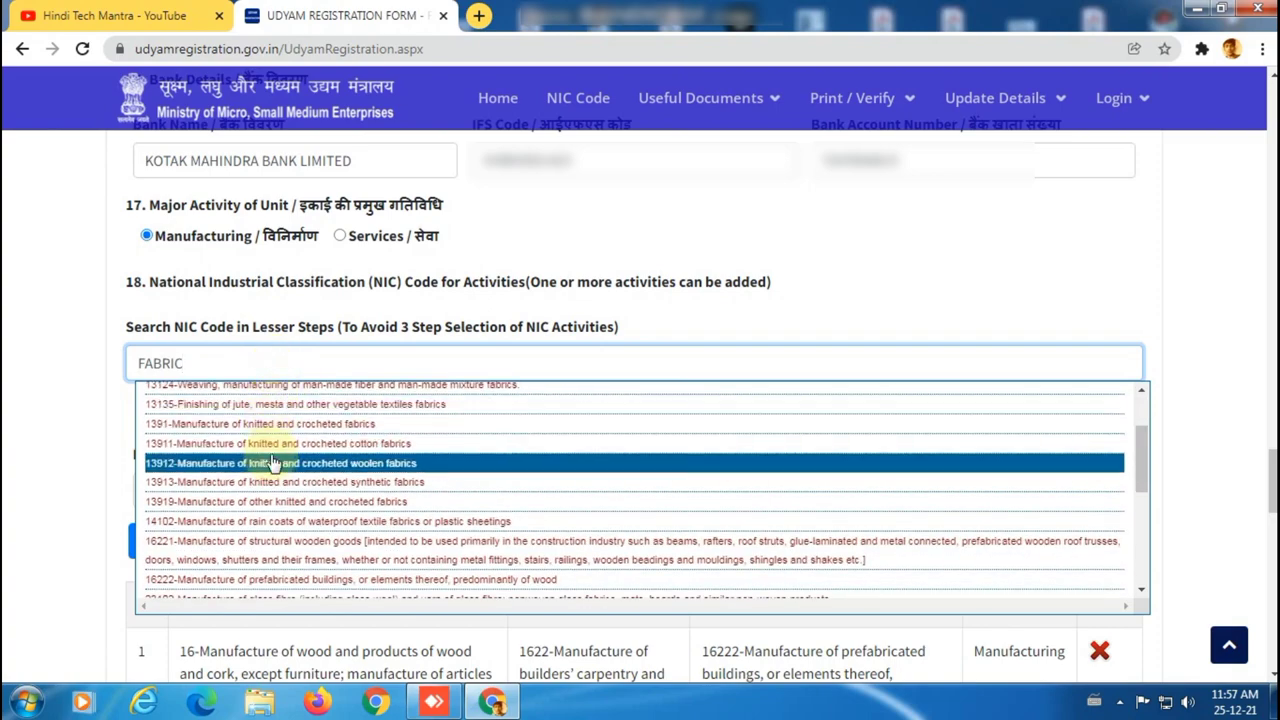
{"action": "scroll", "coordinate": [273, 463], "scroll_direction": "up", "scroll_amount": 1}
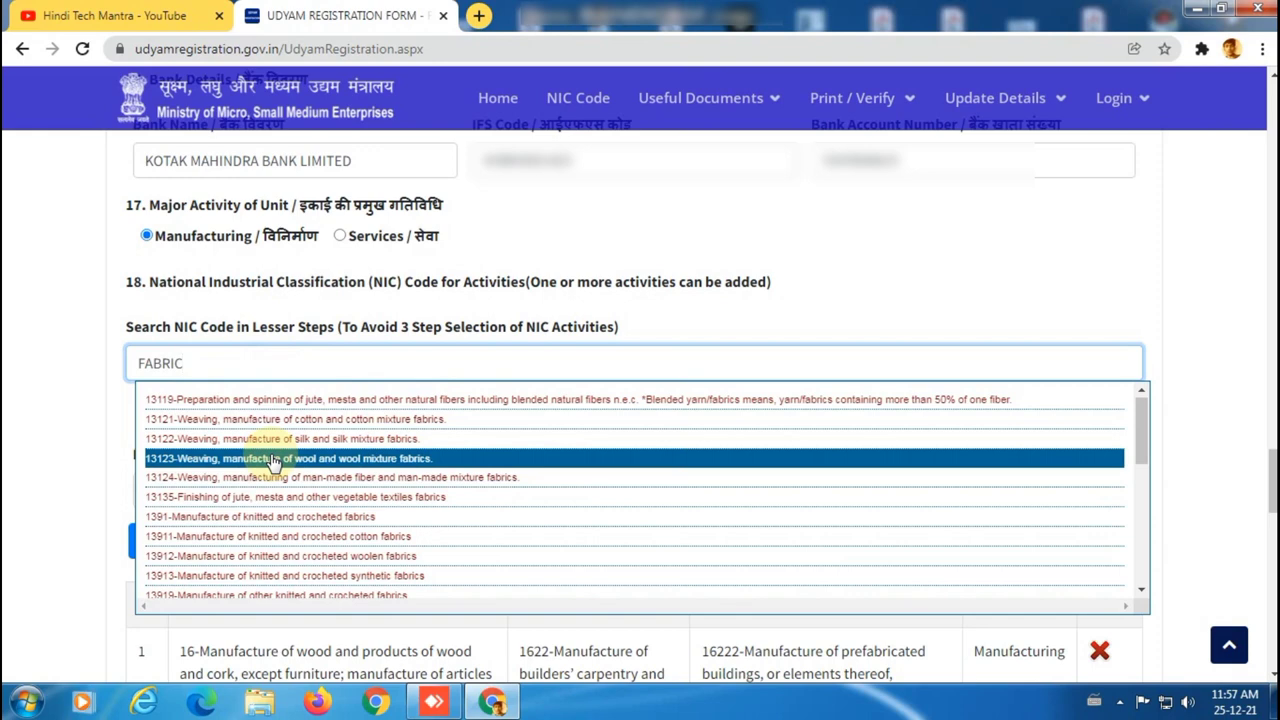
{"action": "type", "text": "AT"}
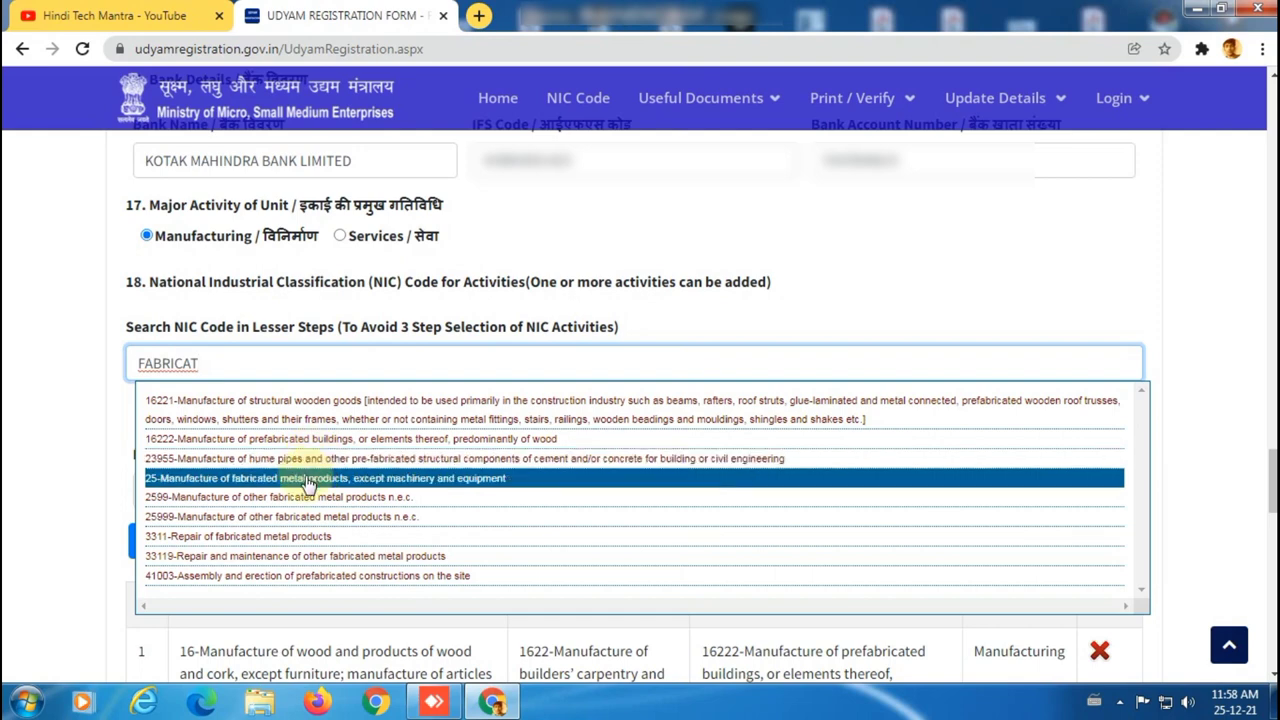
{"action": "left_click", "coordinate": [308, 478]}
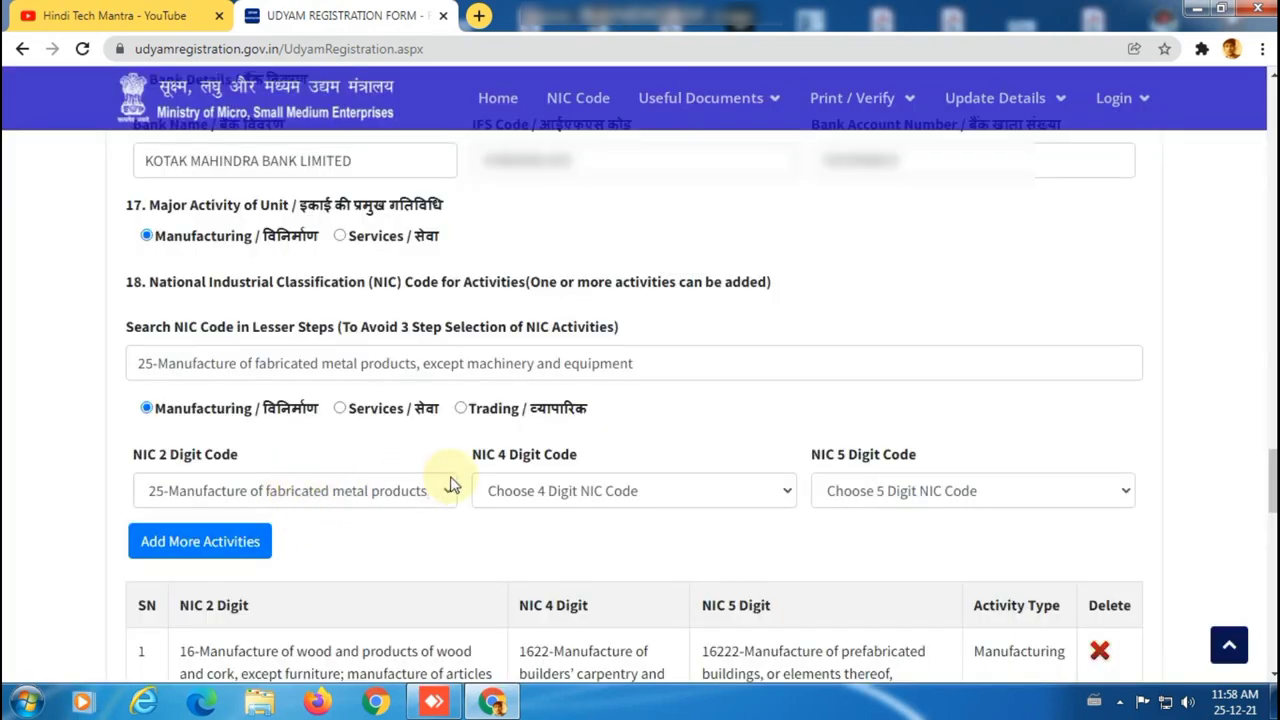
{"action": "left_click", "coordinate": [588, 495]}
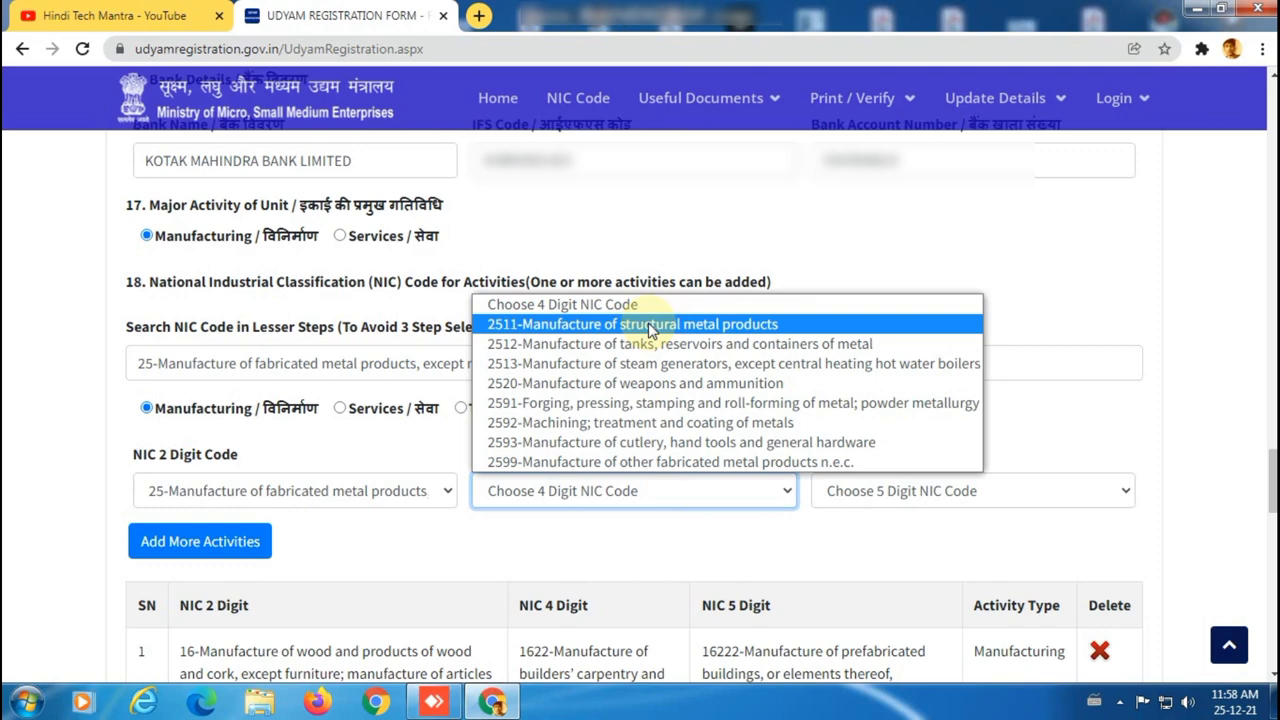
{"action": "left_click", "coordinate": [662, 462]}
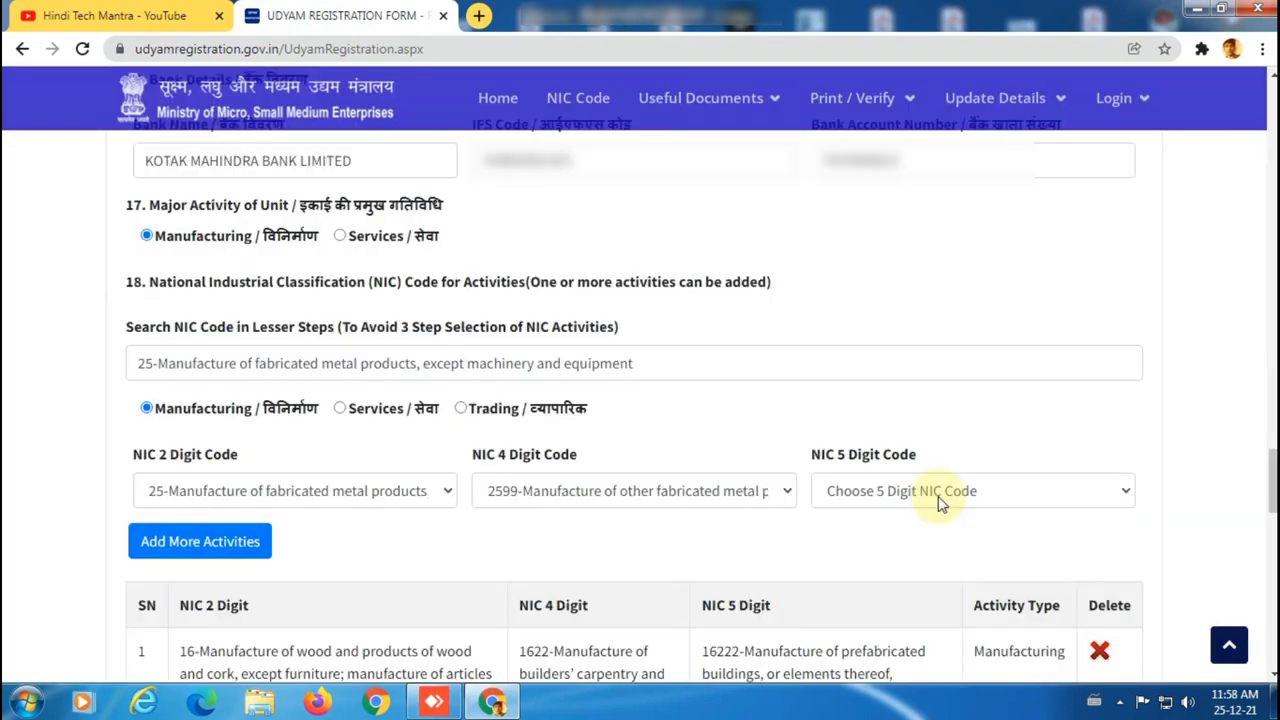
{"action": "left_click", "coordinate": [940, 500]}
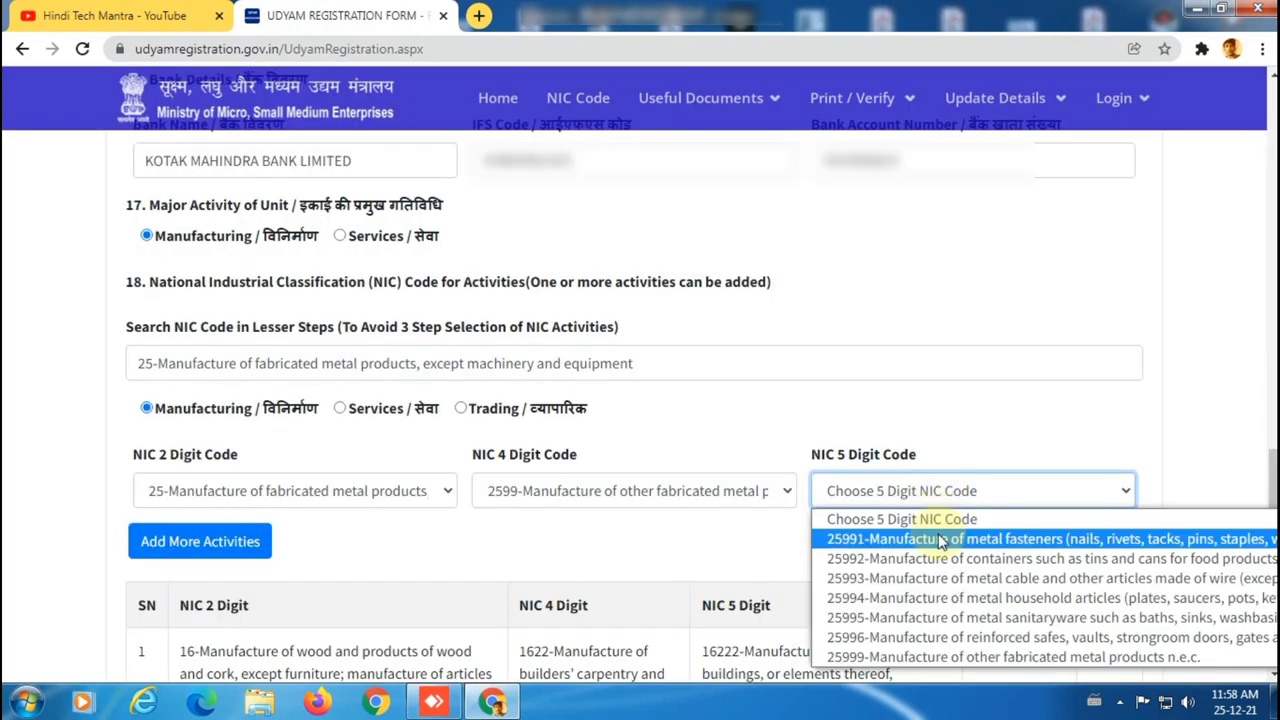